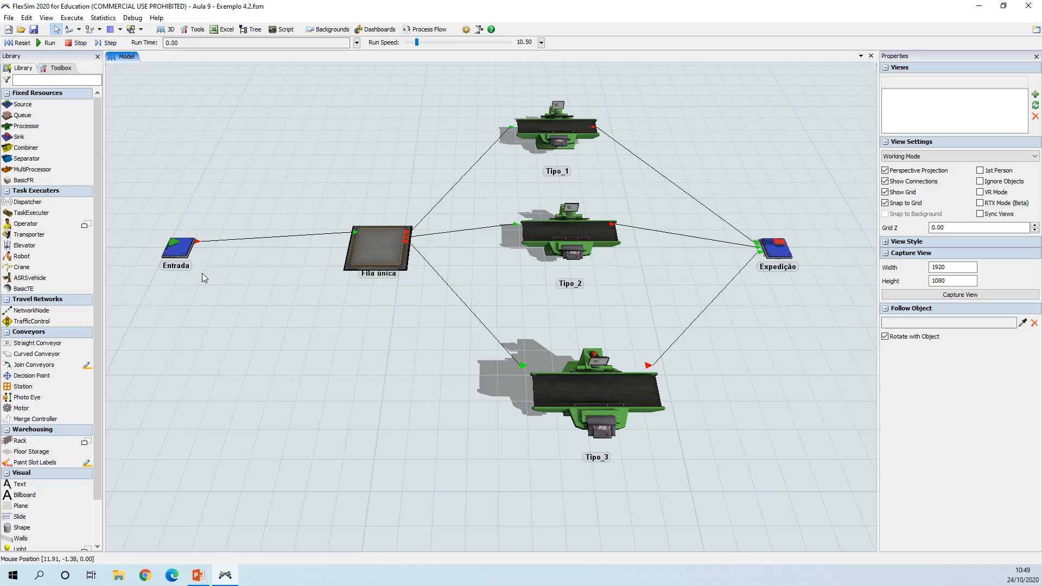
left_click_drag(202, 273, 221, 276)
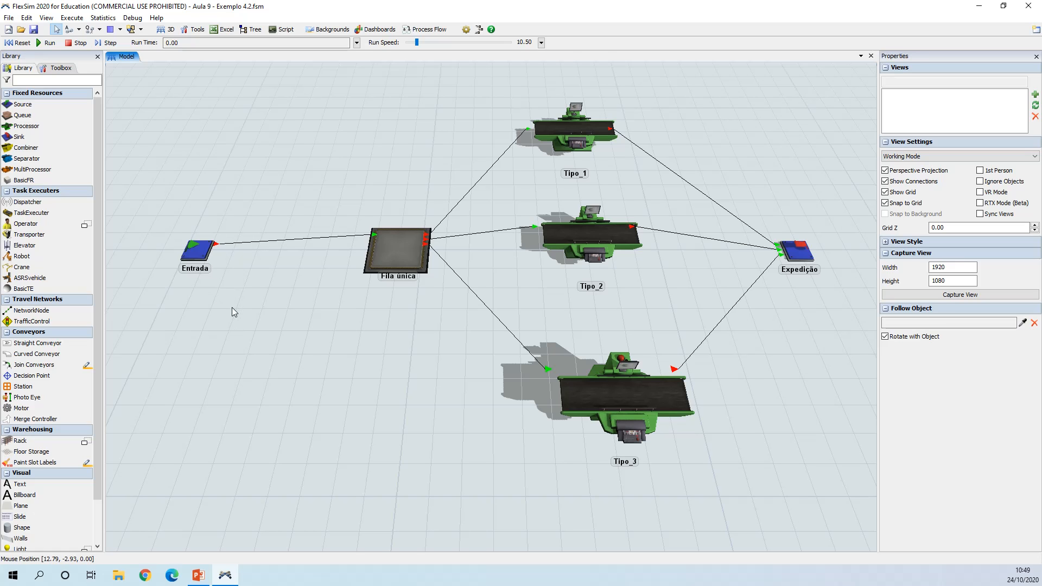
mouse_move(282, 331)
left_mouse_down()
mouse_move(264, 337)
mouse_move(264, 325)
left_mouse_up()
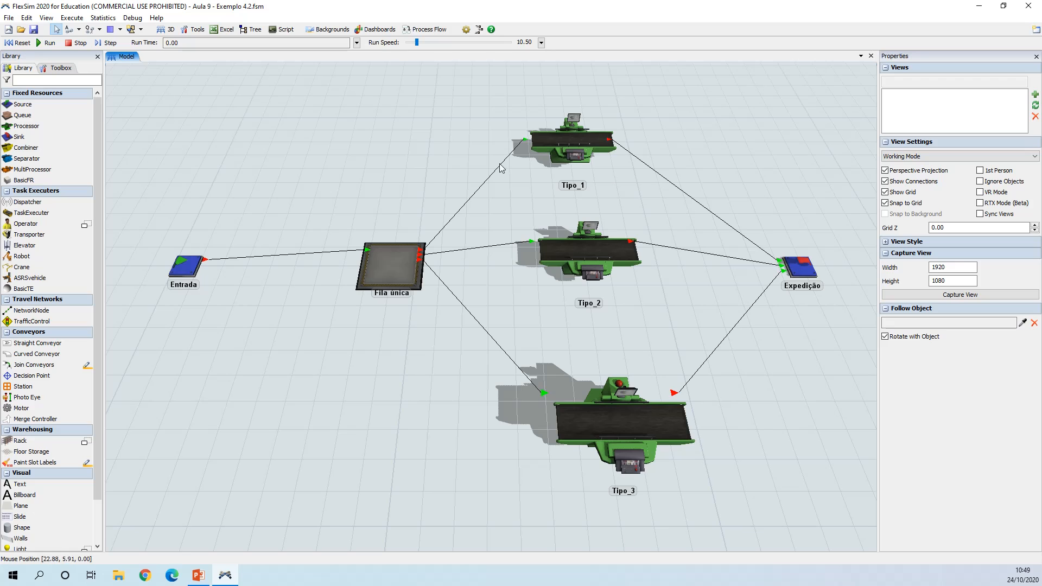
left_click_drag(438, 372, 403, 356)
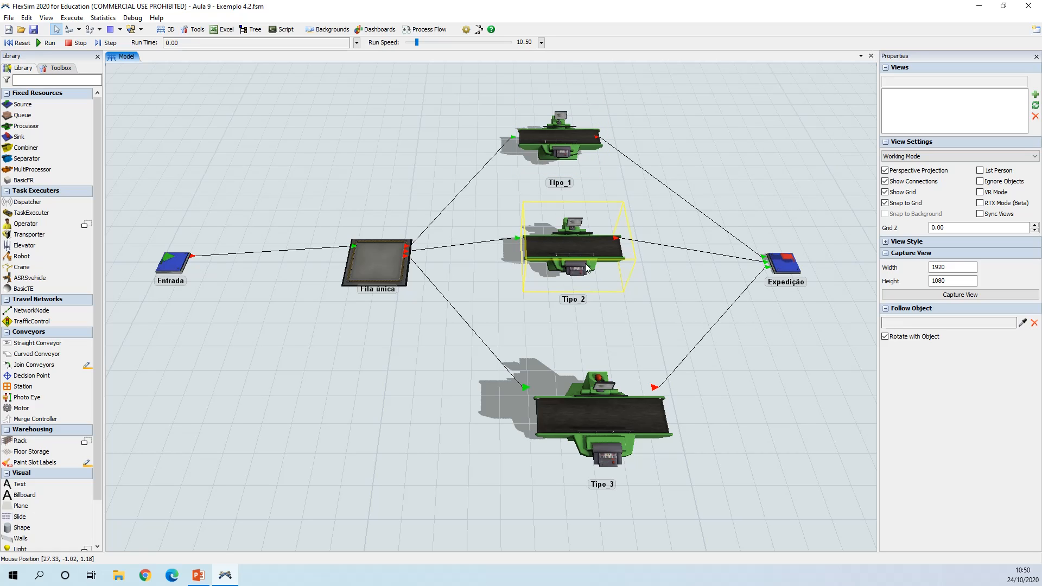
left_click_drag(618, 323, 609, 314)
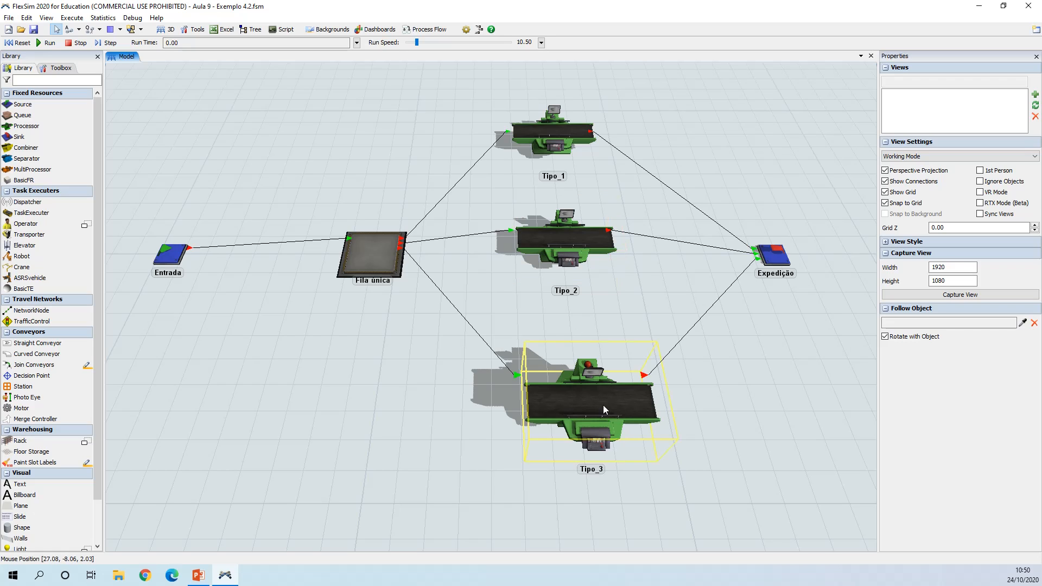
Examine the setup and process times of Tipo_1, Tipo_2 and Tipo_3, plus the inter-arrival time of the Entrada source.
left_click(557, 132)
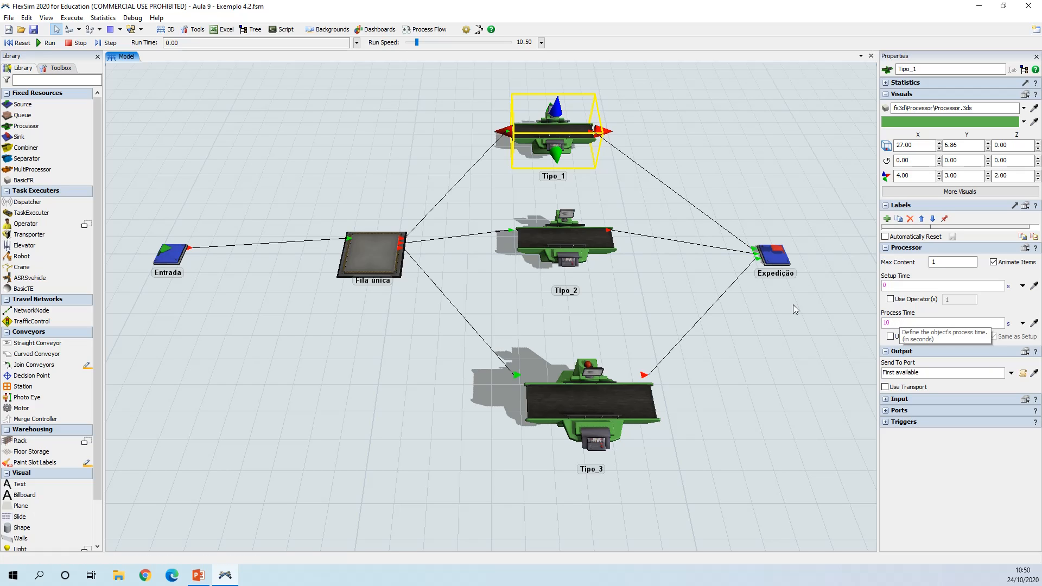
left_click(594, 242)
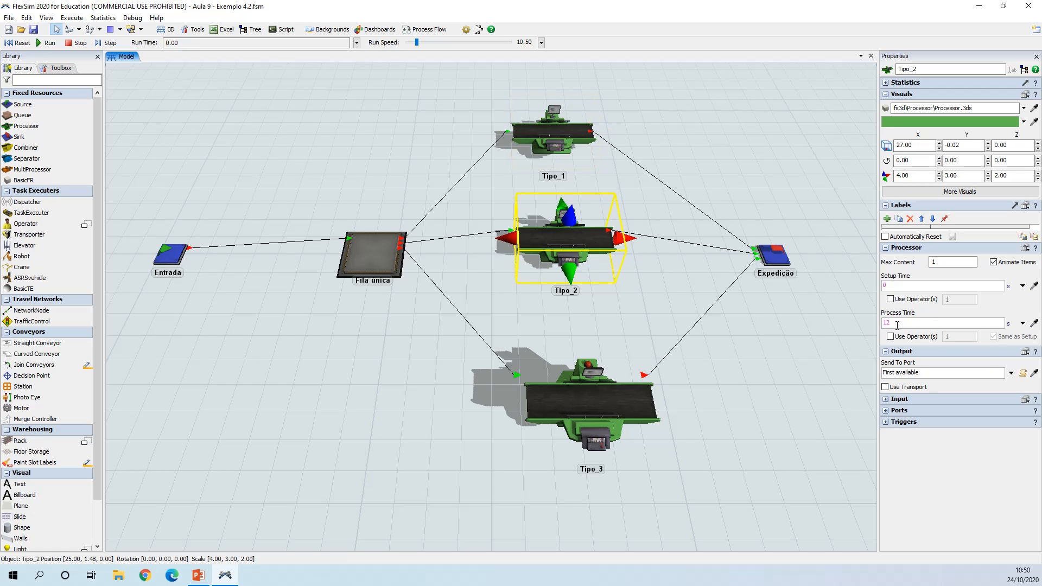
left_click(615, 402)
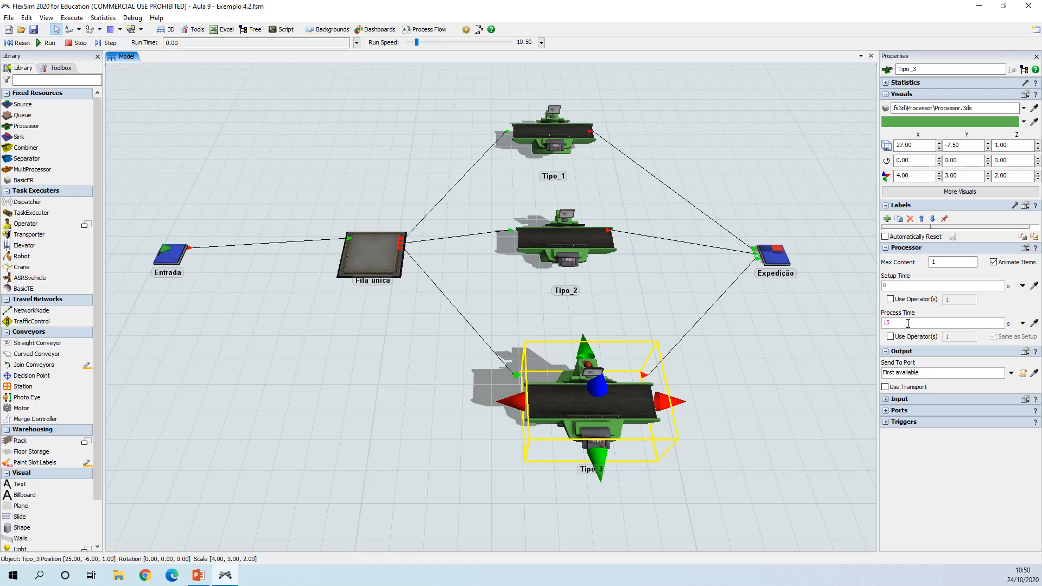
left_click(741, 400)
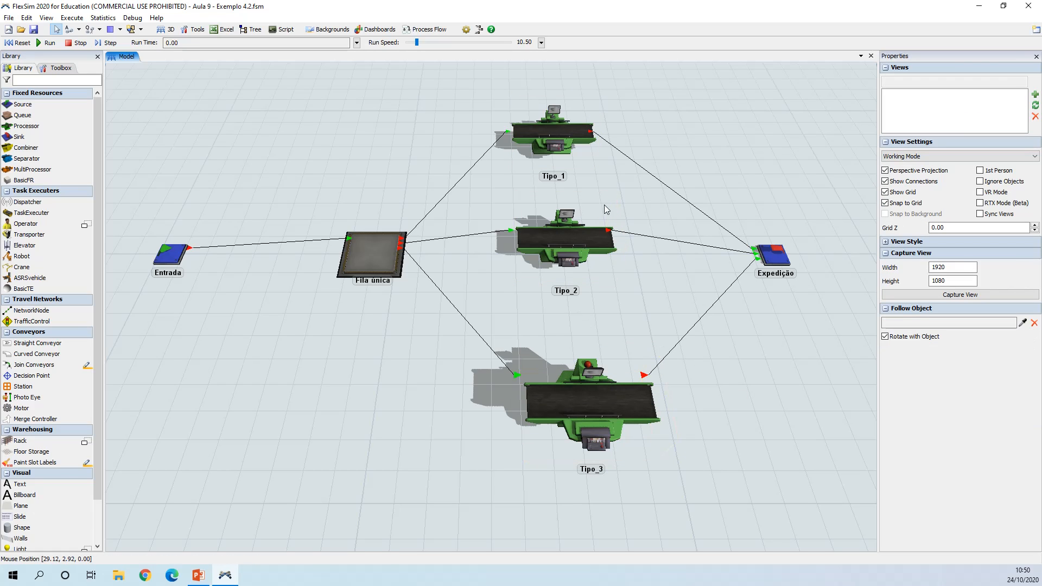
left_click(558, 136)
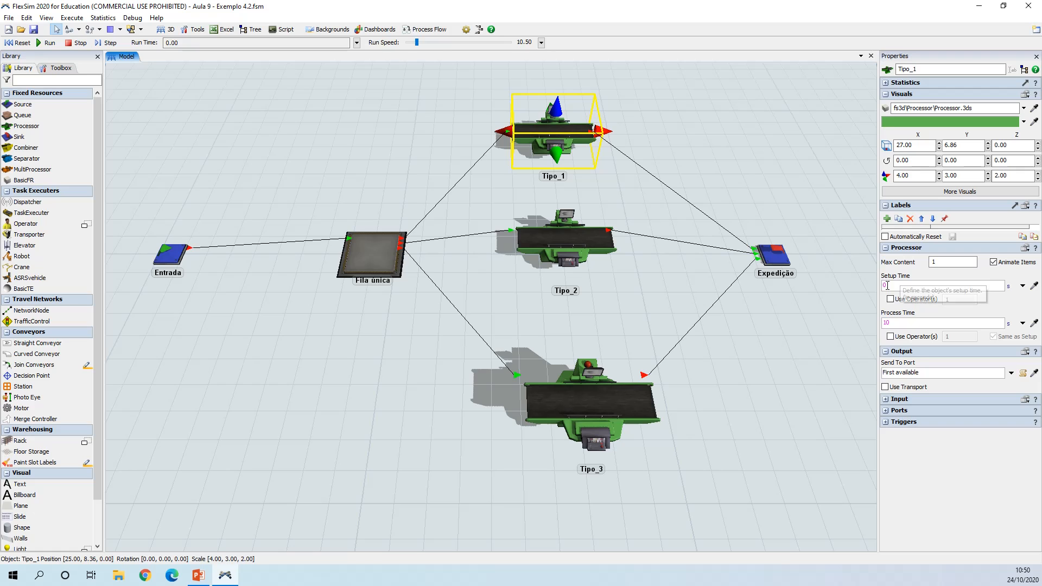
left_click(726, 379)
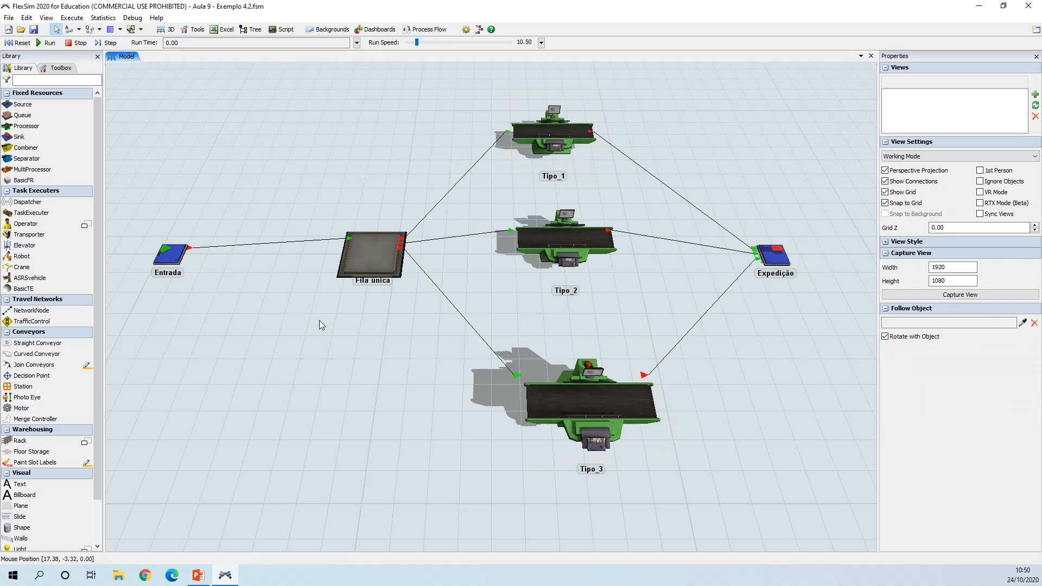
left_click_drag(319, 321, 331, 321)
left_click(182, 253)
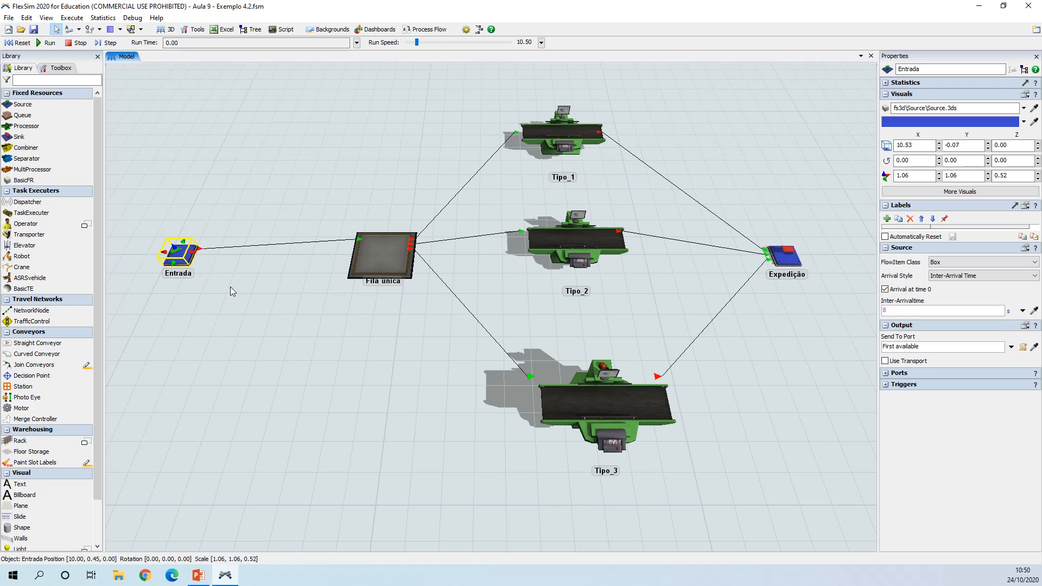
left_click(279, 277)
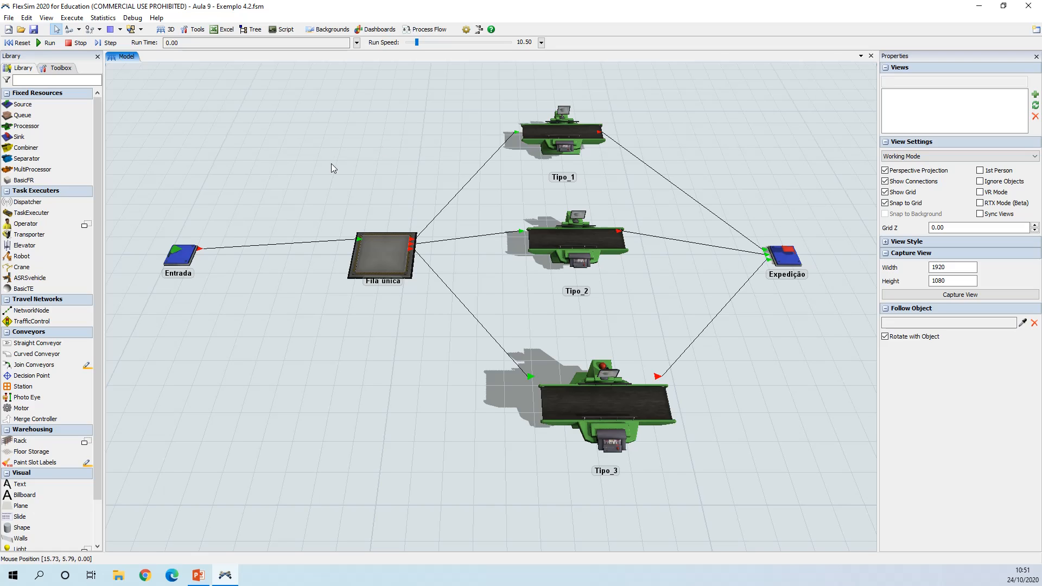
Reset and run the simulation, and examine the Fila única queue's statistics and its Send To Port rule.
left_click(19, 42)
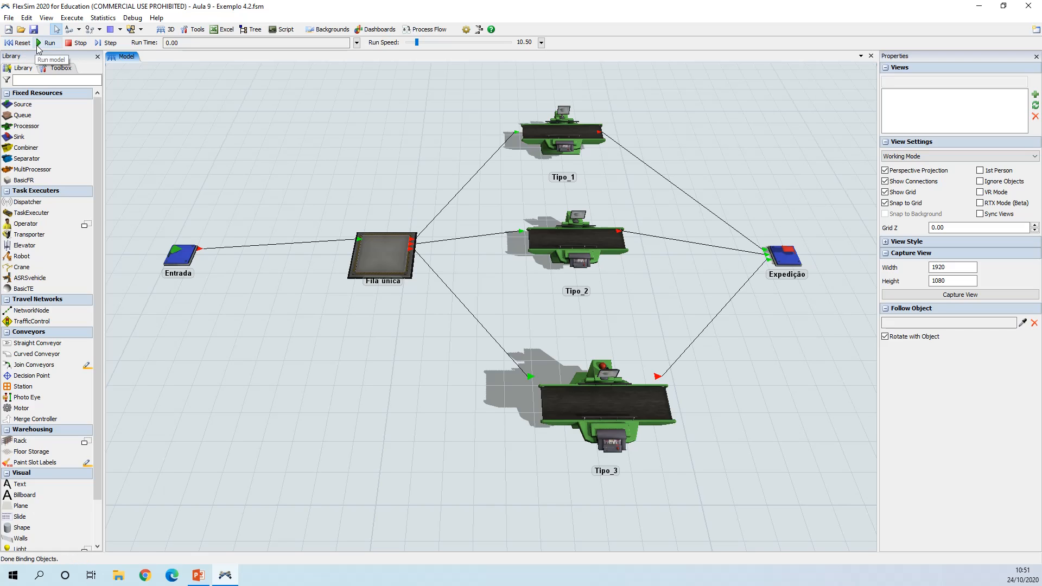
left_click(39, 44)
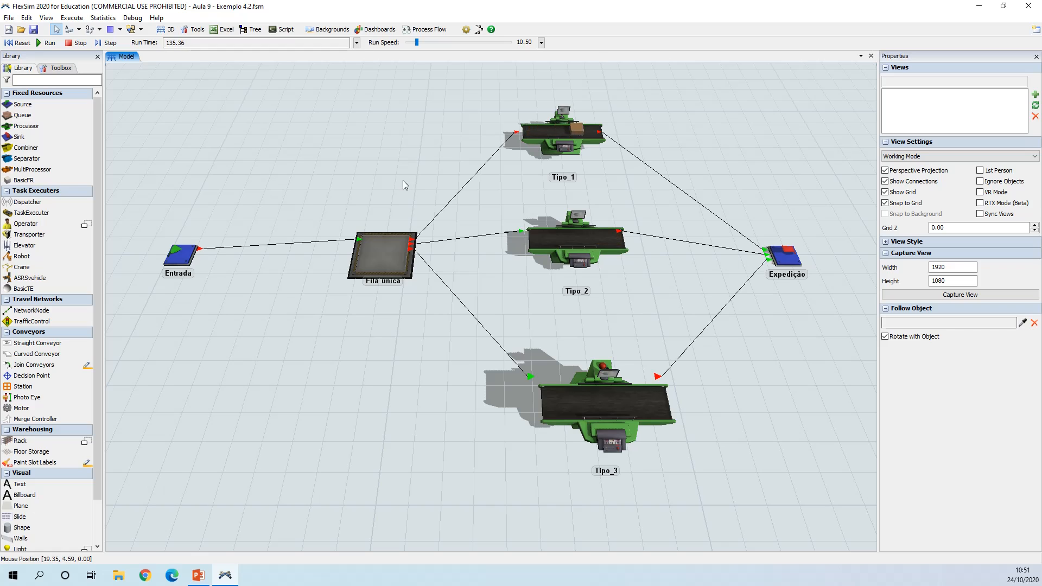
left_click(394, 251)
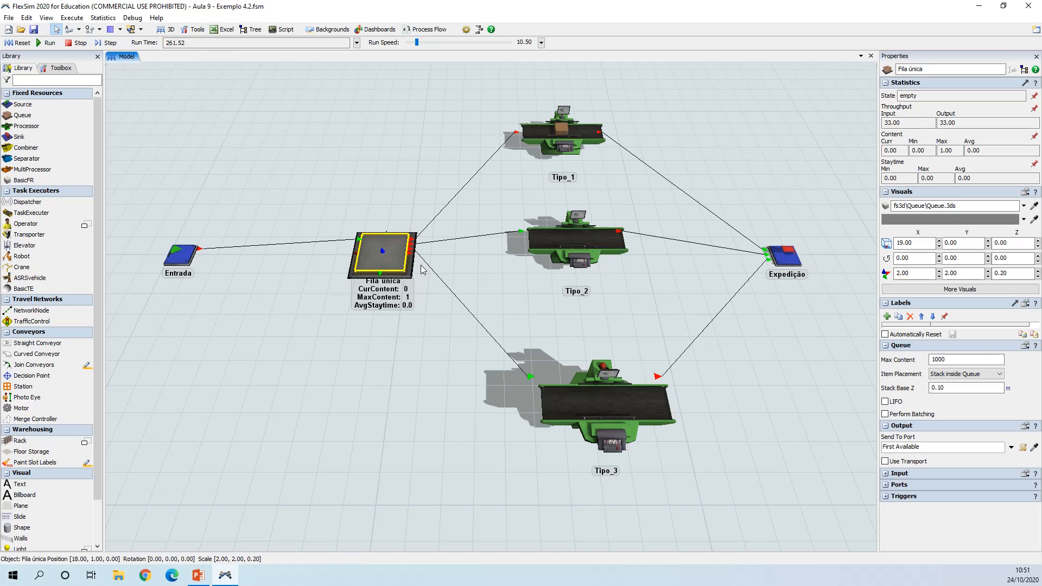
left_click(431, 291)
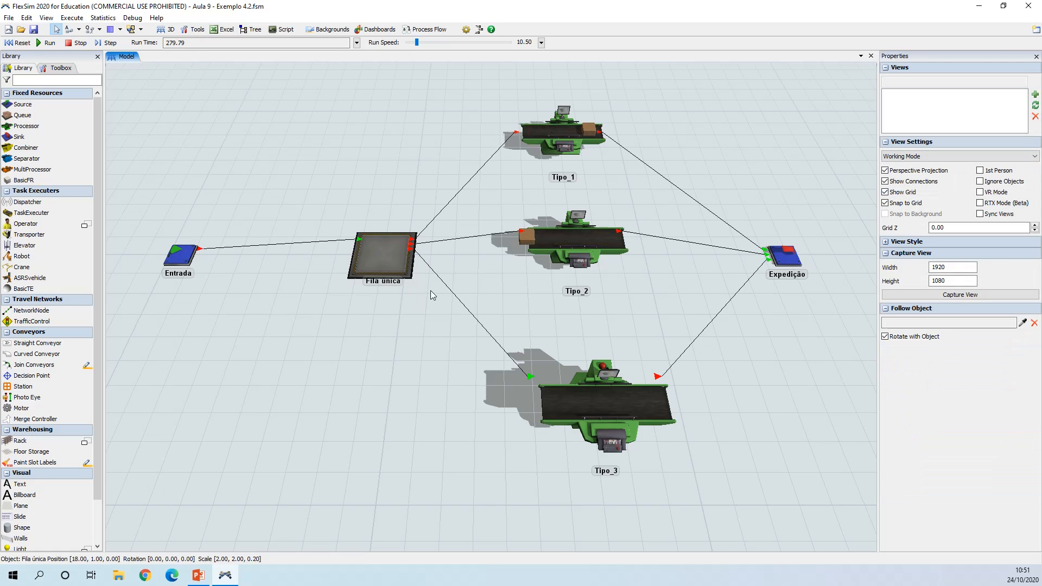
scroll(418, 275, "up", 2)
scroll(418, 275, "down", 1)
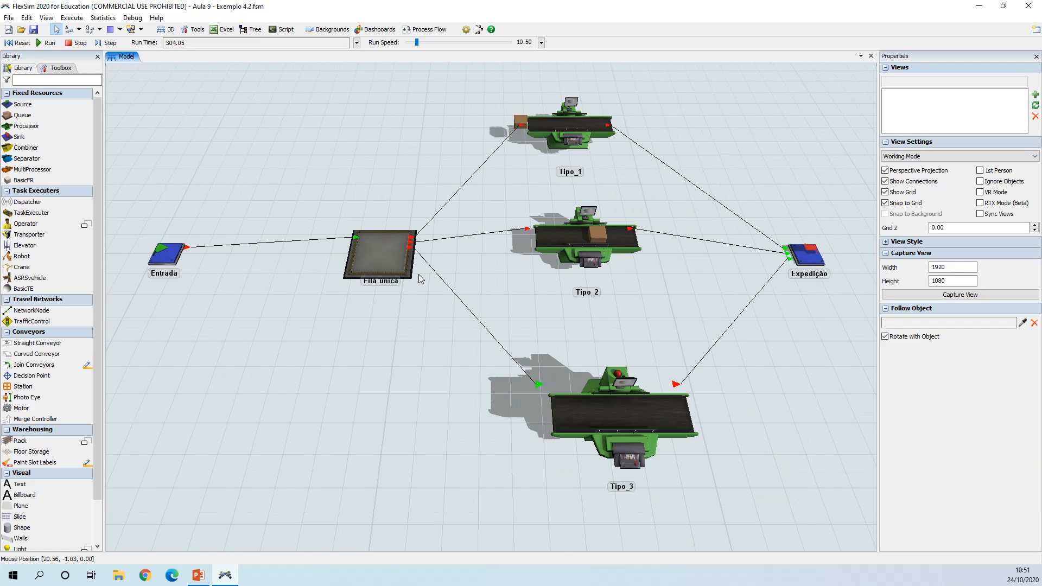
scroll(419, 275, "up", 3)
left_click(358, 246)
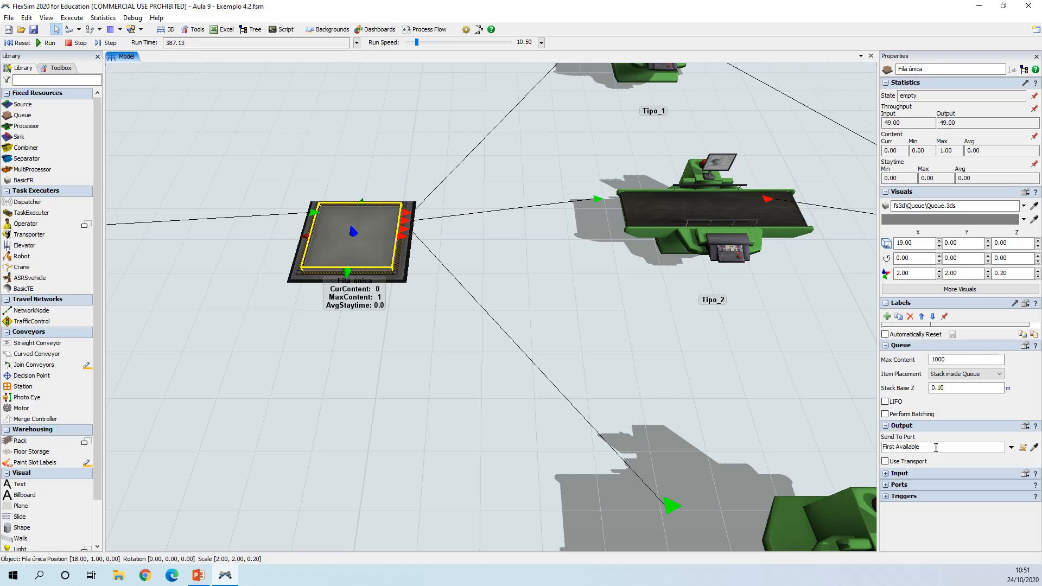
left_click(792, 402)
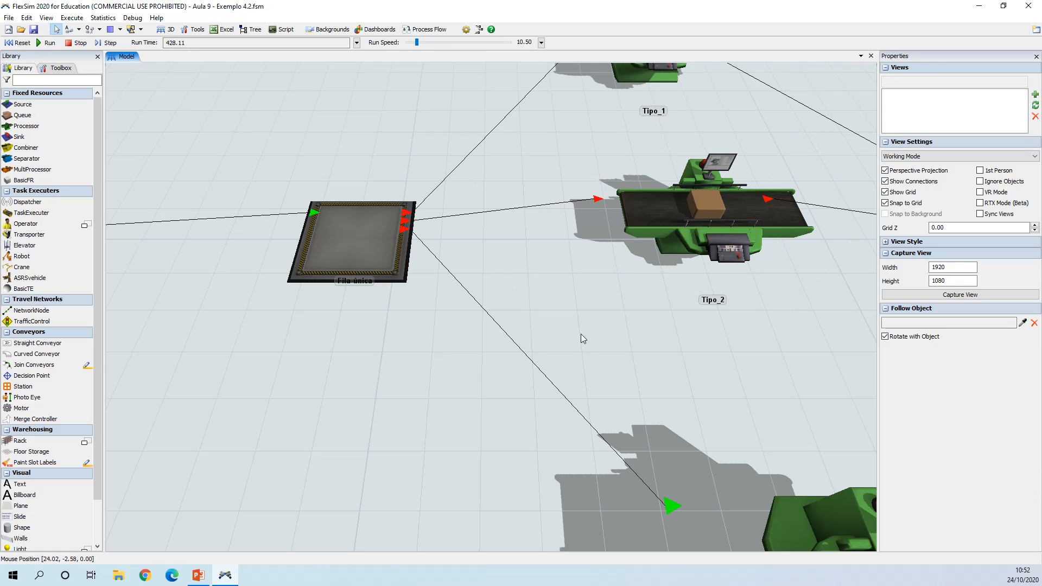
Observe how boxes are distributed among the three processors, and stop and reset the simulation.
scroll(580, 334, "down", 3)
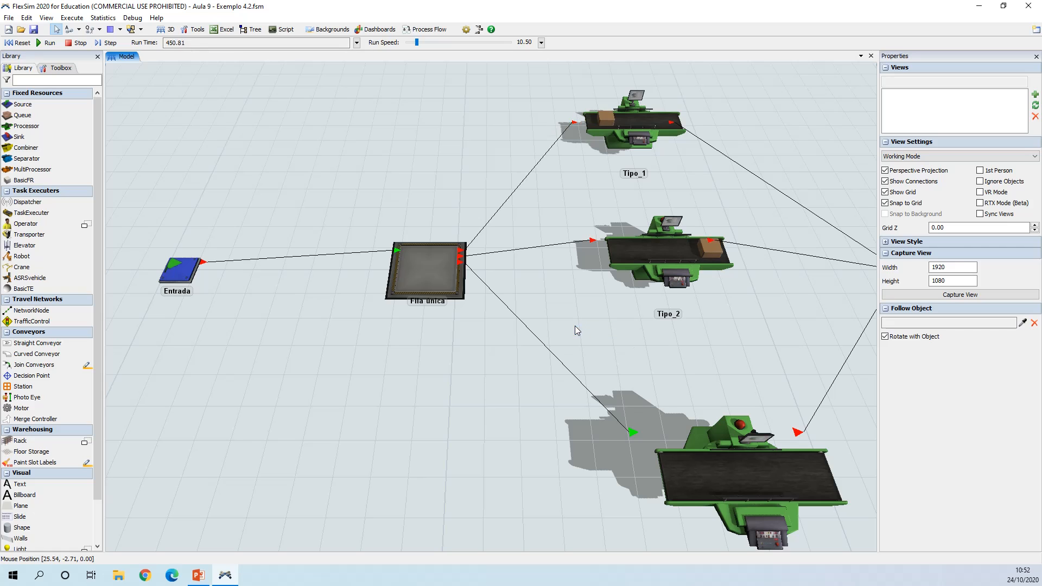
scroll(564, 325, "down", 3)
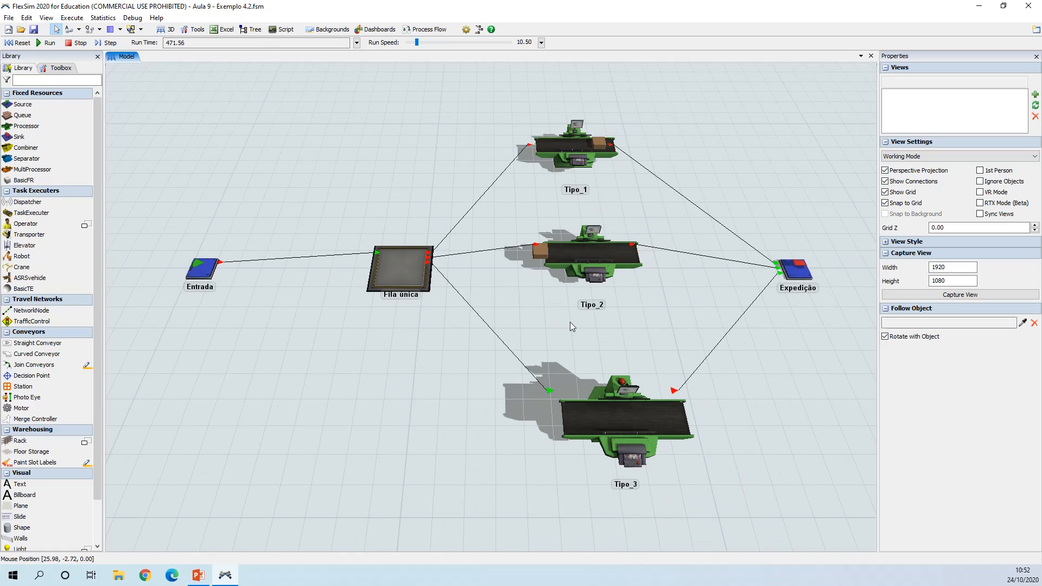
left_click_drag(570, 322, 559, 330)
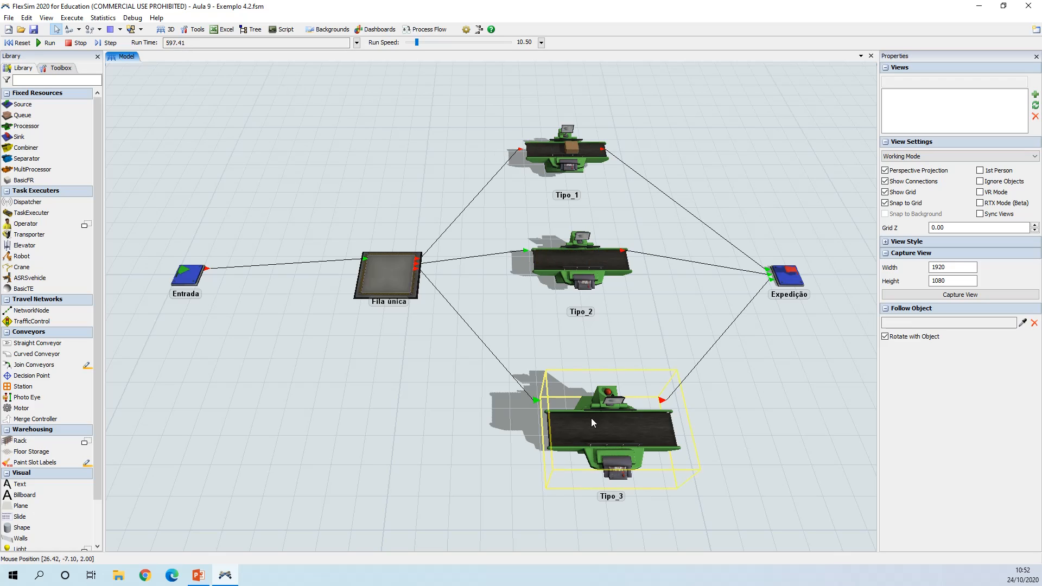
left_click_drag(575, 324, 581, 330)
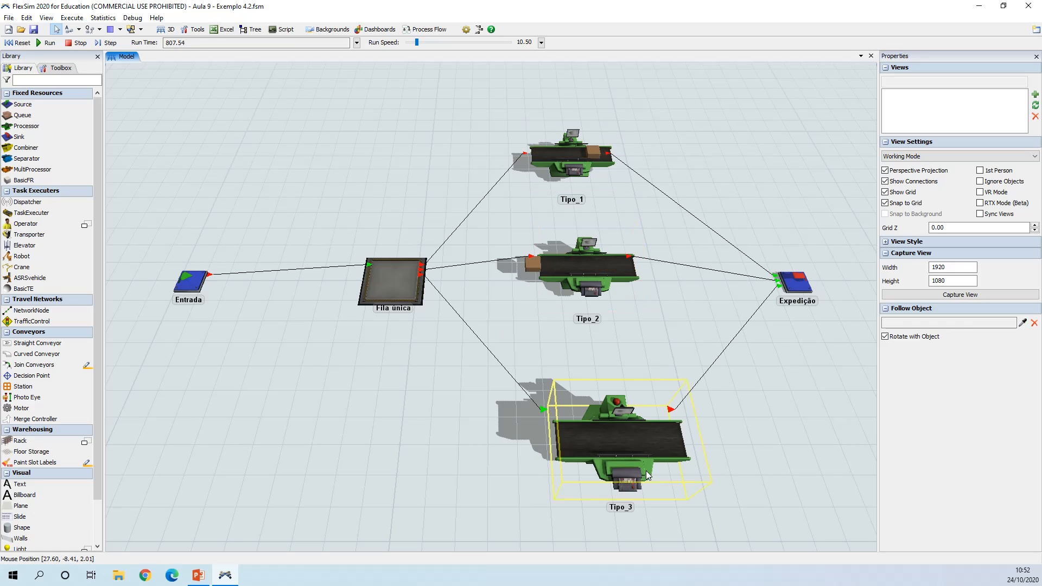
left_click_drag(753, 471, 751, 463)
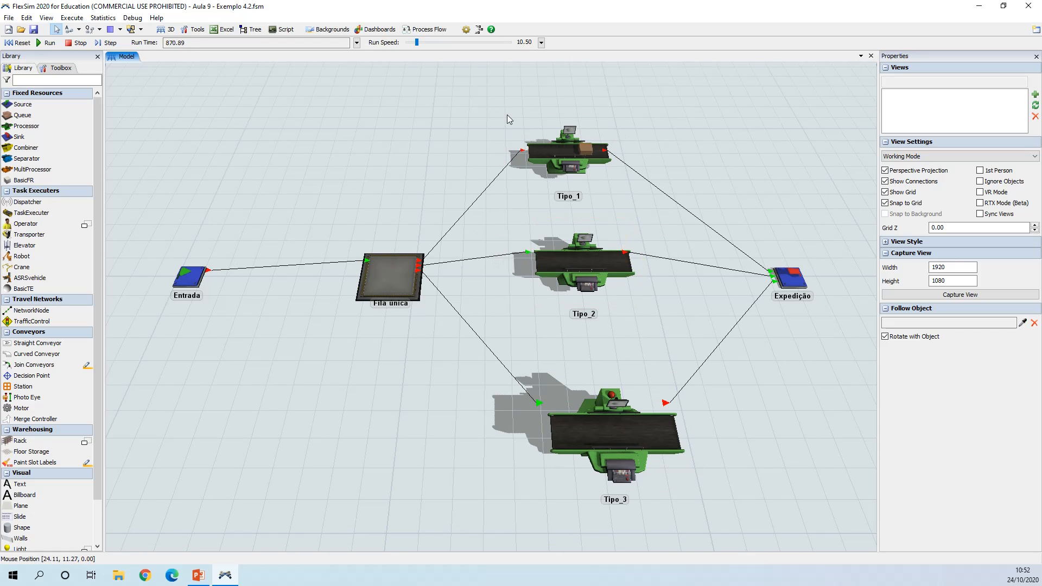
left_click(79, 43)
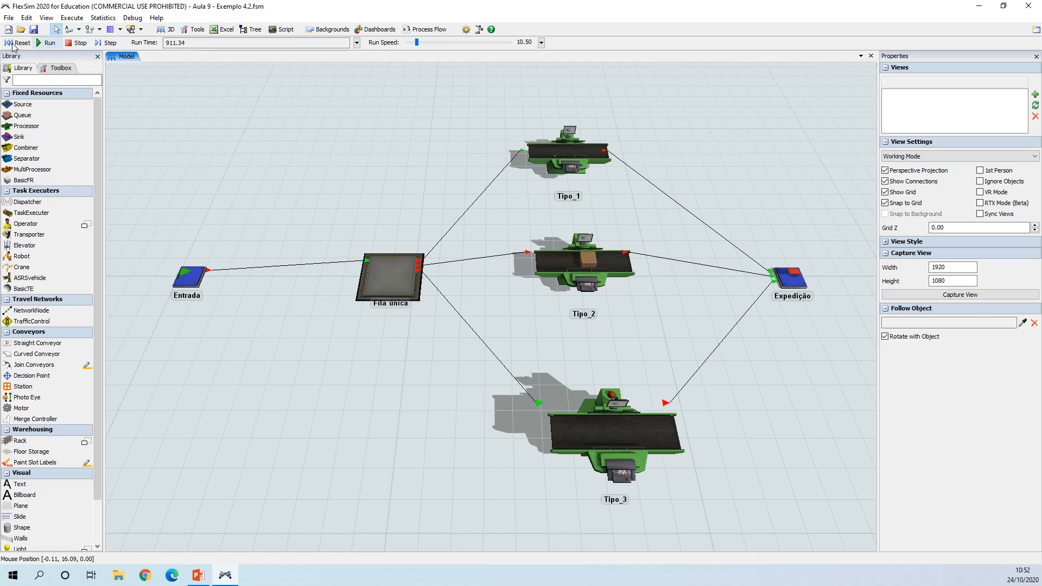
key("ctrl+Left")
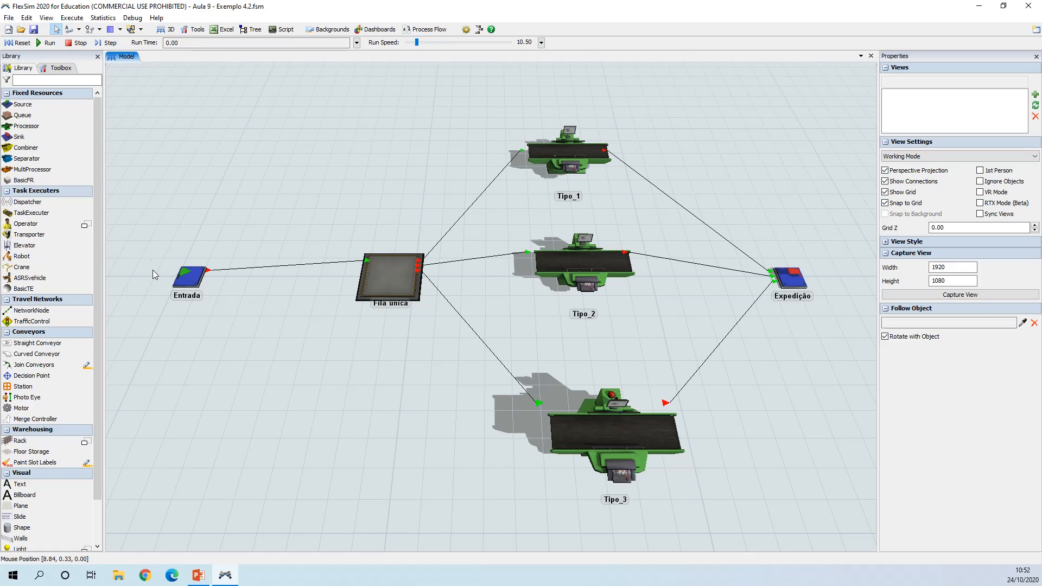
Add an On Creation trigger to the Entrada source.
left_click(187, 276)
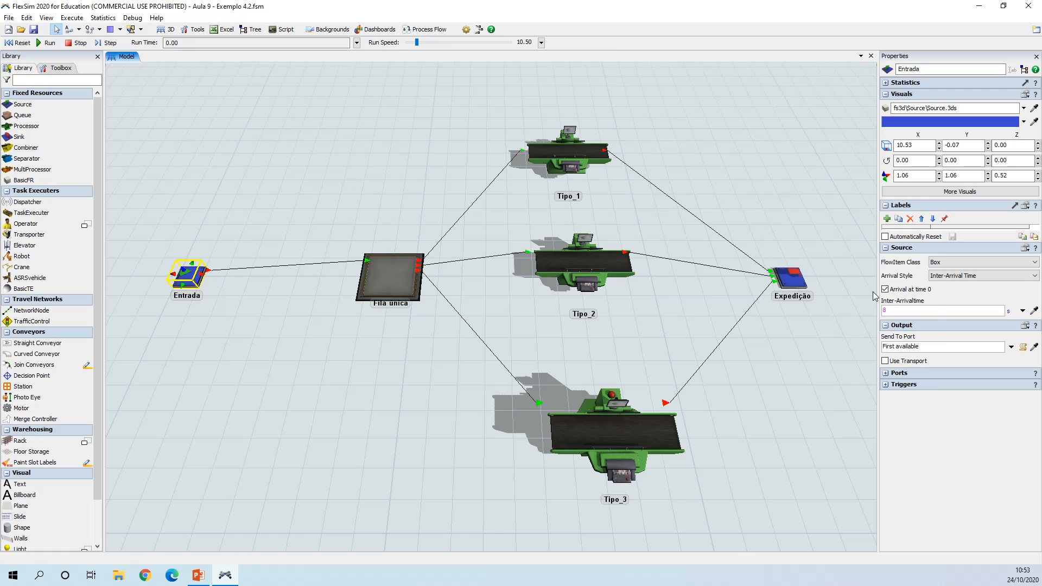
double_click(194, 280)
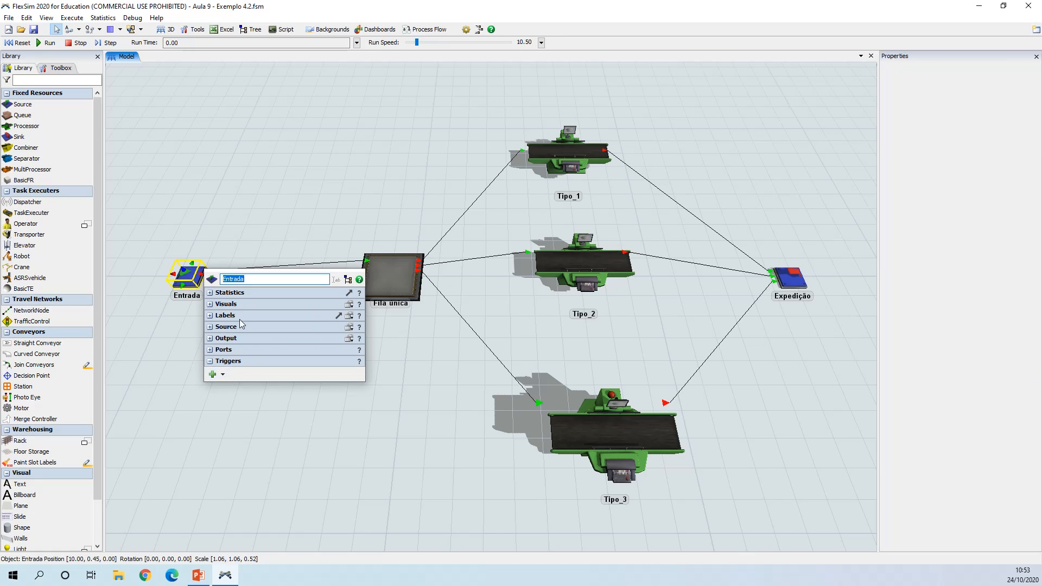
left_click(212, 361)
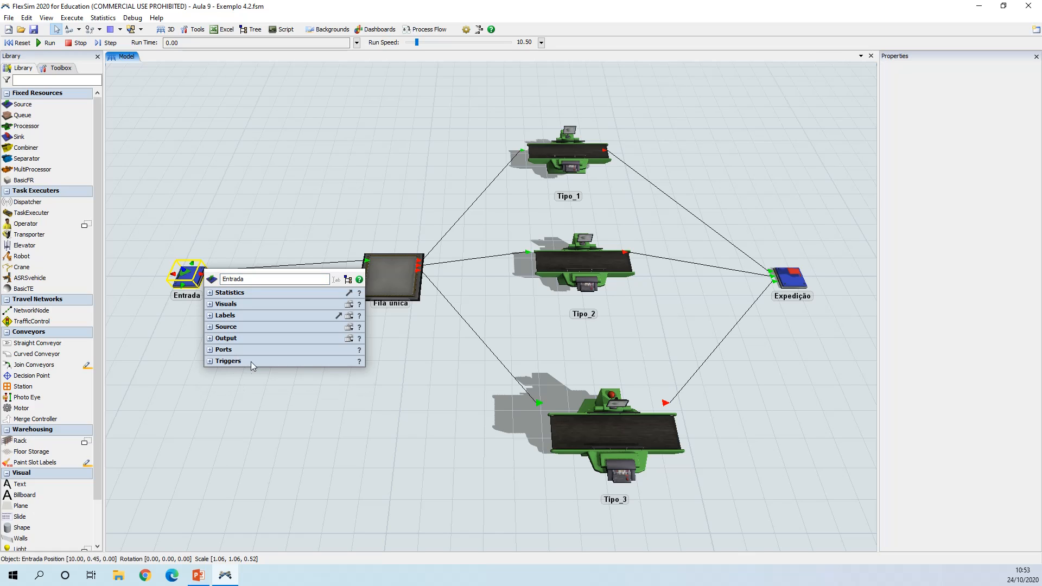
left_click(212, 362)
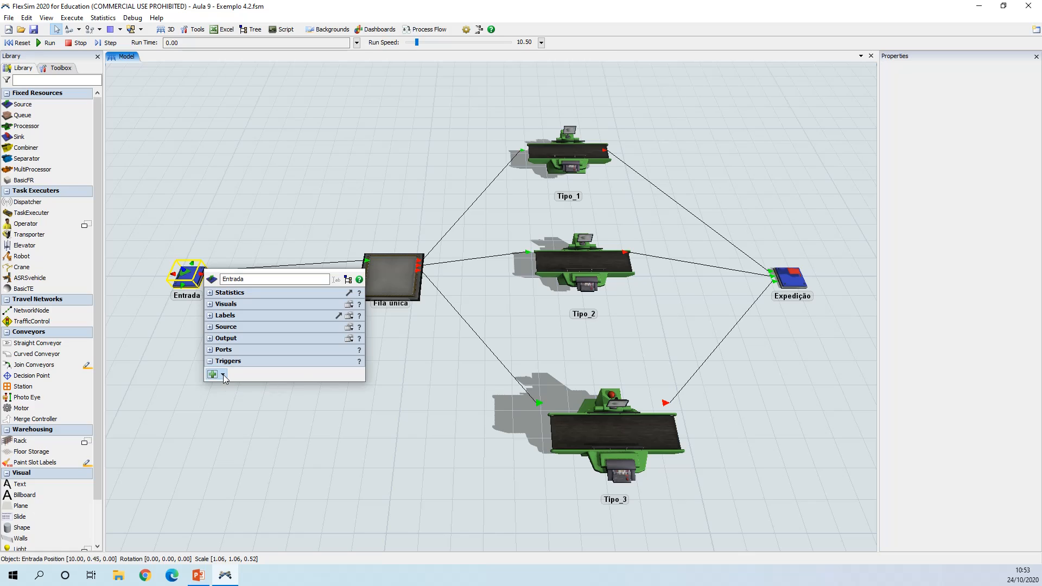
left_click(223, 375)
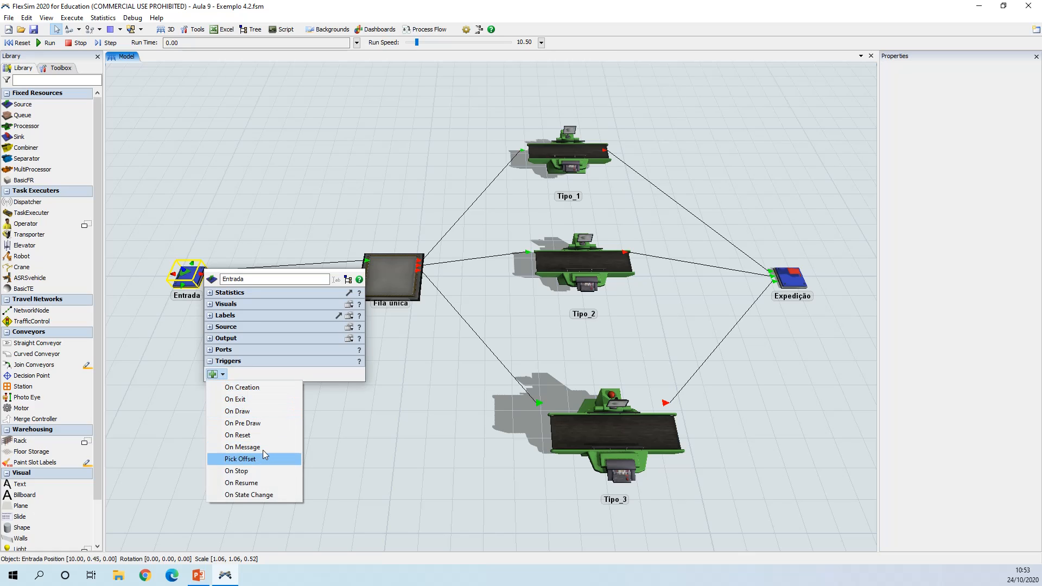
left_click(264, 389)
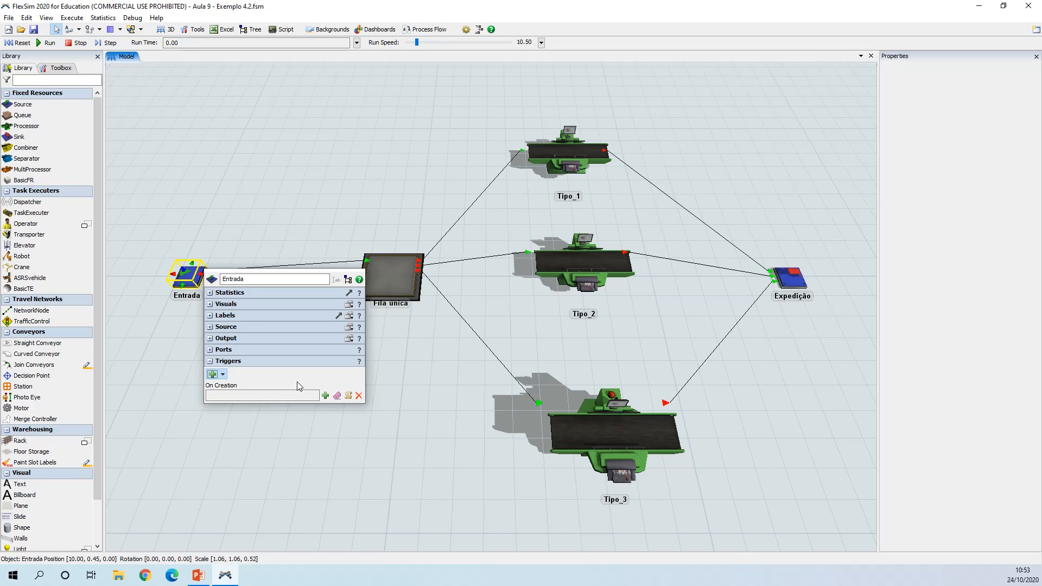
Assign the Set Label and Color data action to Entrada's On Creation trigger.
left_click(325, 396)
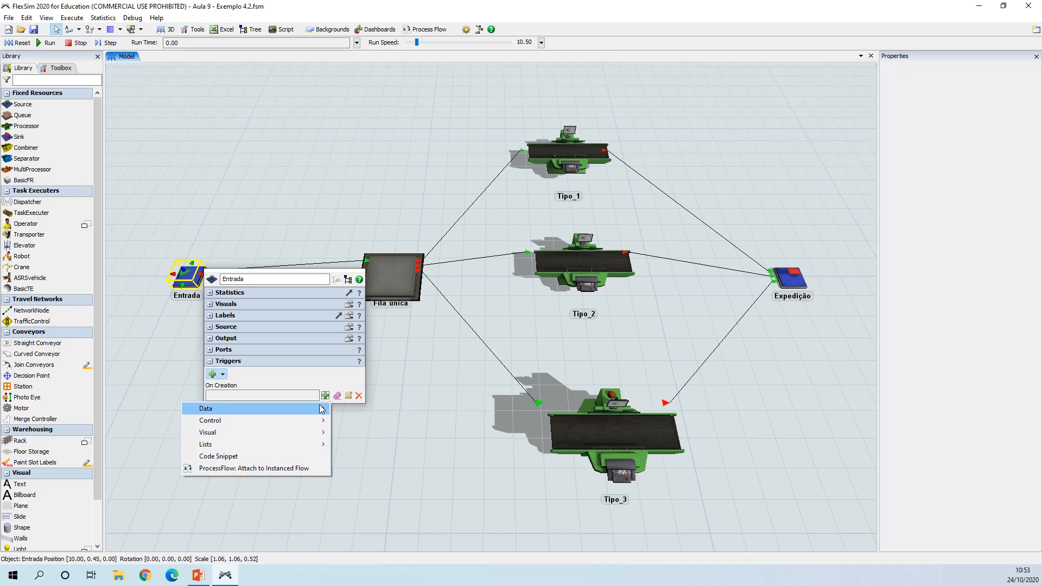
mouse_move(320, 411)
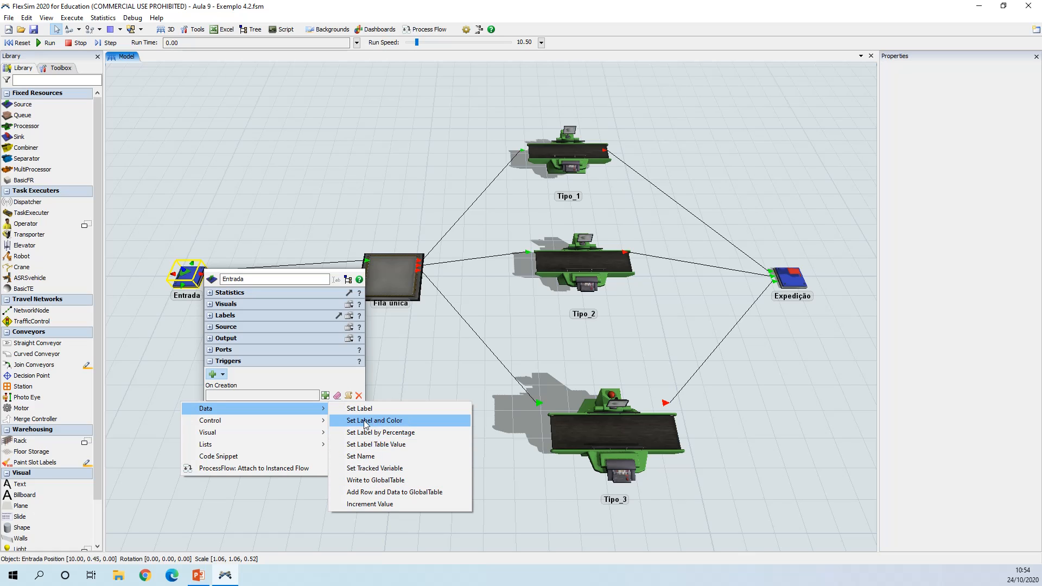
left_click(402, 420)
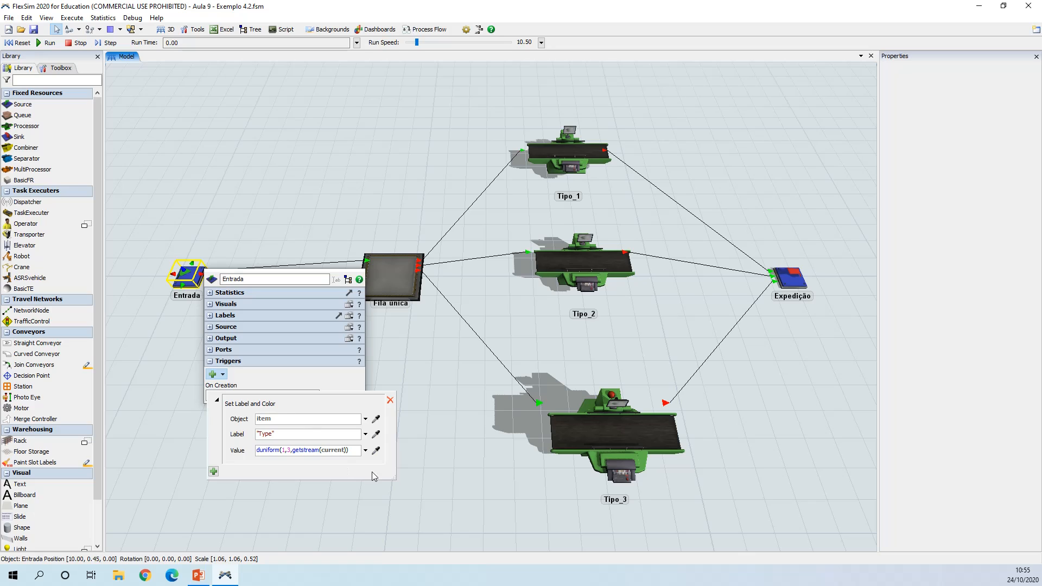
Review the object choices, label and value of Entrada's Set Label and Color action, and close the properties.
left_click(365, 419)
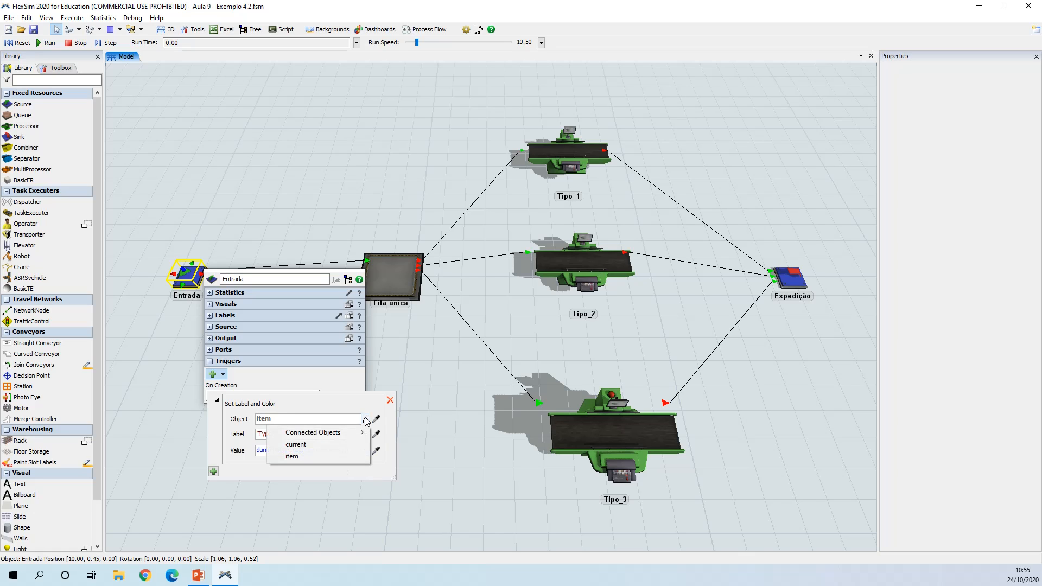
mouse_move(369, 435)
left_click(300, 474)
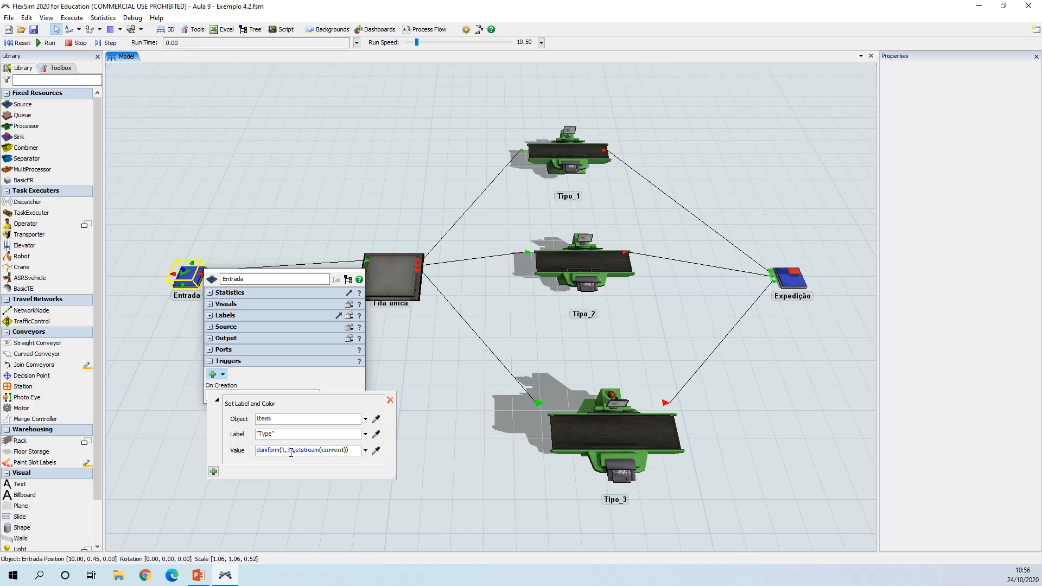
left_click(298, 380)
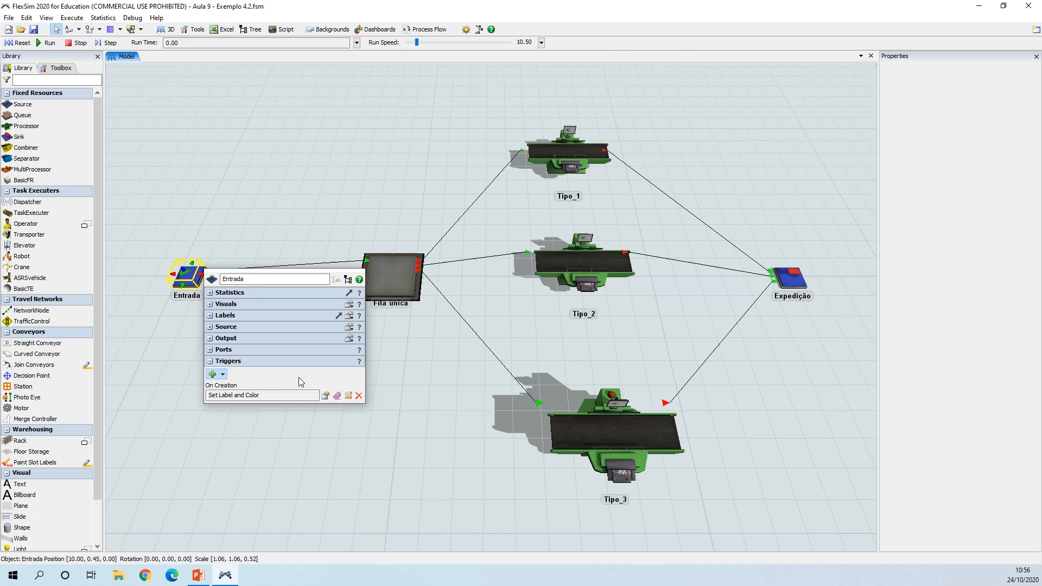
left_click(210, 361)
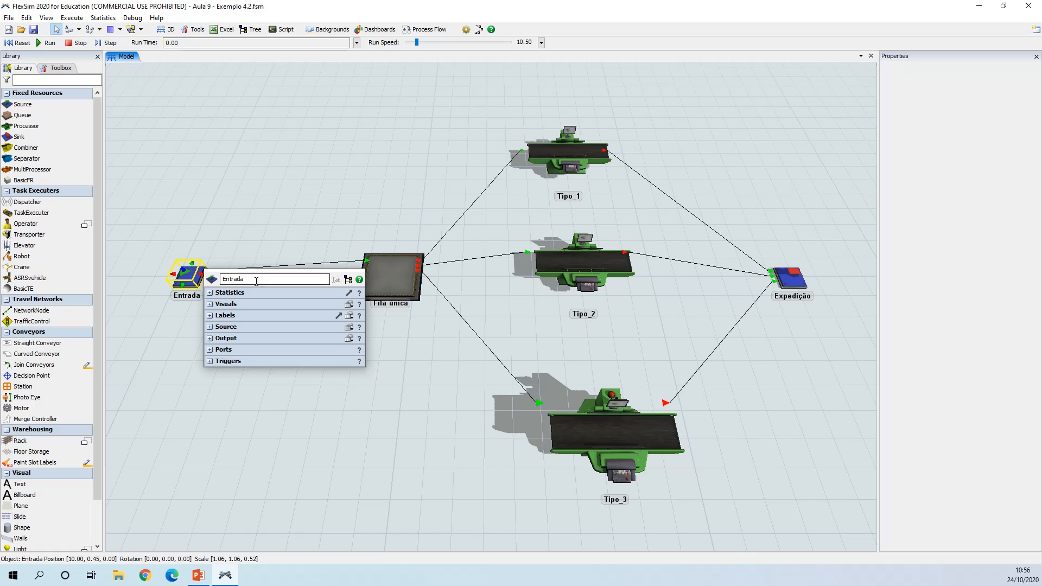
left_click(246, 251)
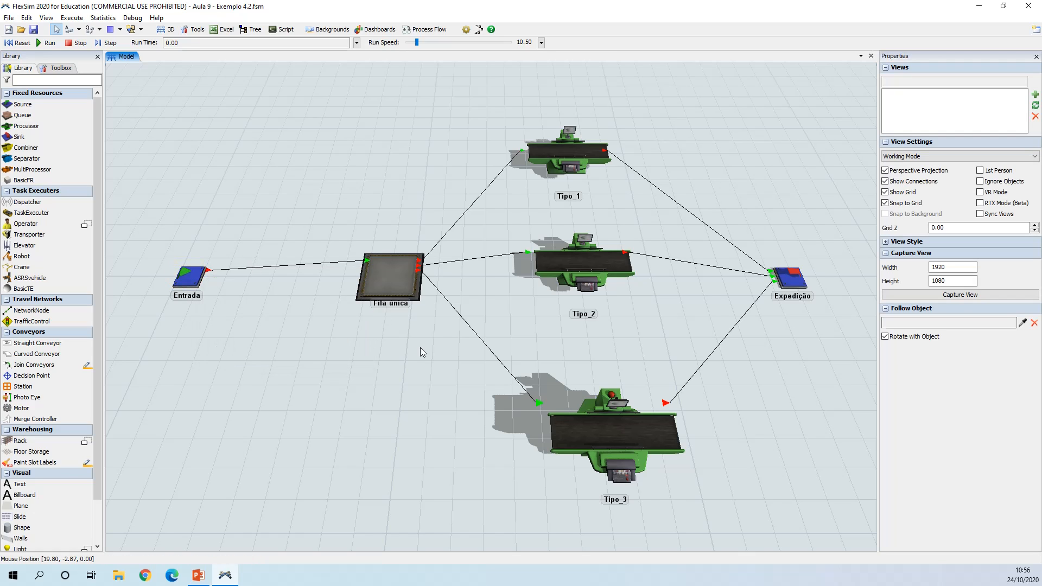
Reset and run the simulation to observe the colours of the created boxes, and stop and reset it.
left_click(21, 45)
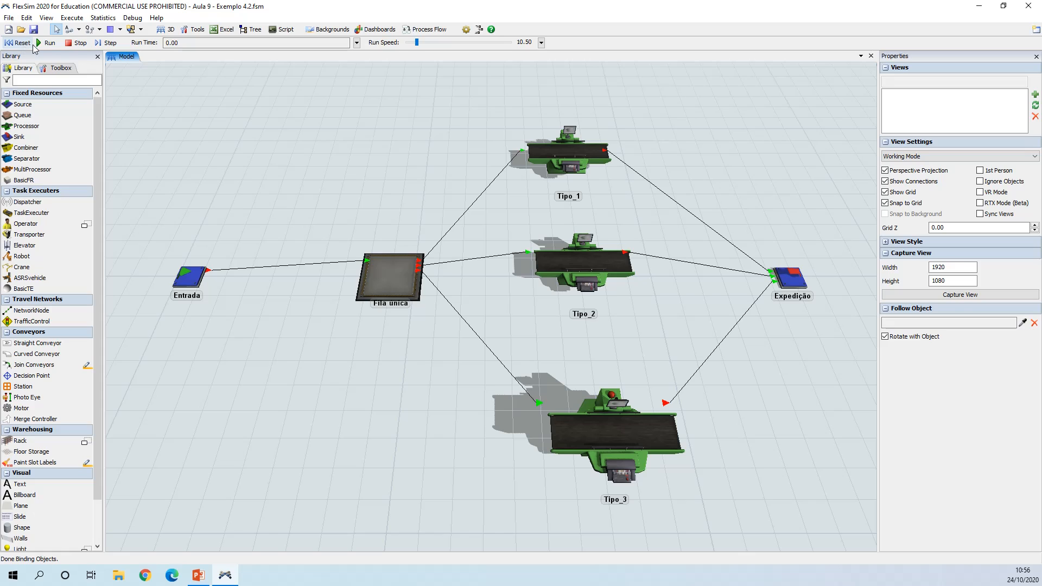
left_click(49, 44)
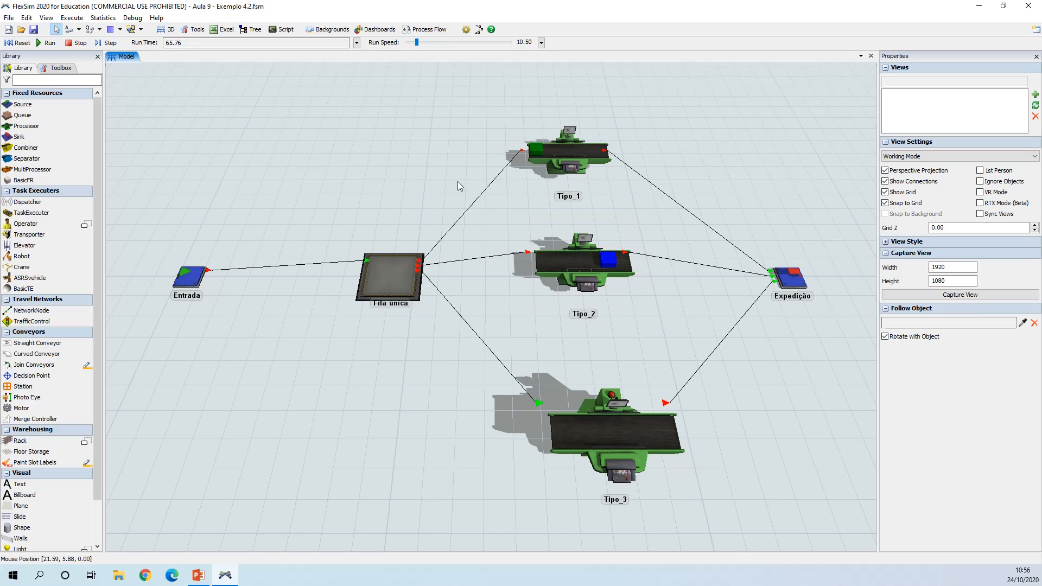
left_click(78, 44)
left_click(15, 46)
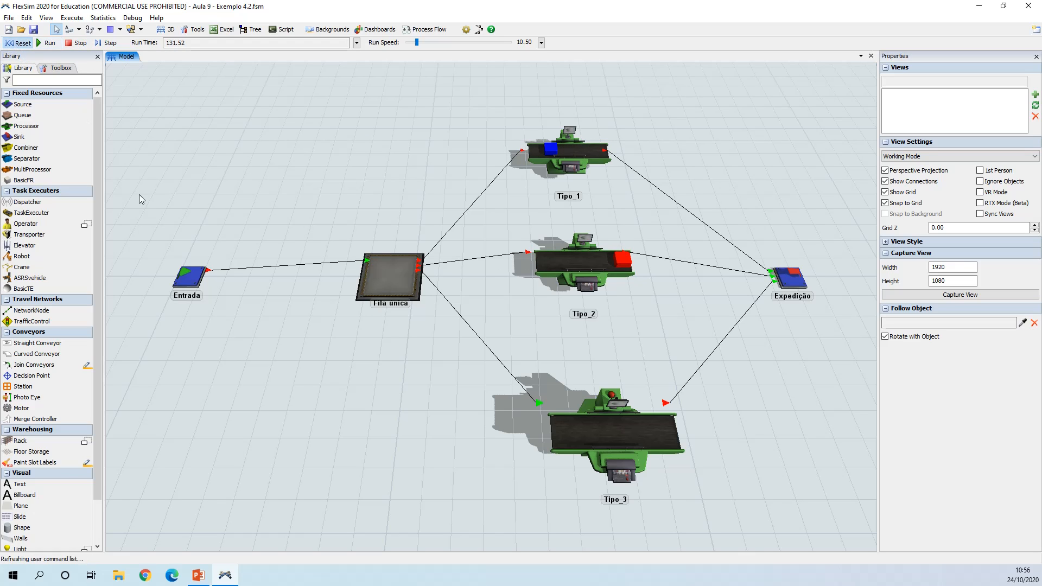
Set the upper limit of the duniform value in Entrada's On Creation trigger to 4.
left_click(190, 276)
double_click(192, 277)
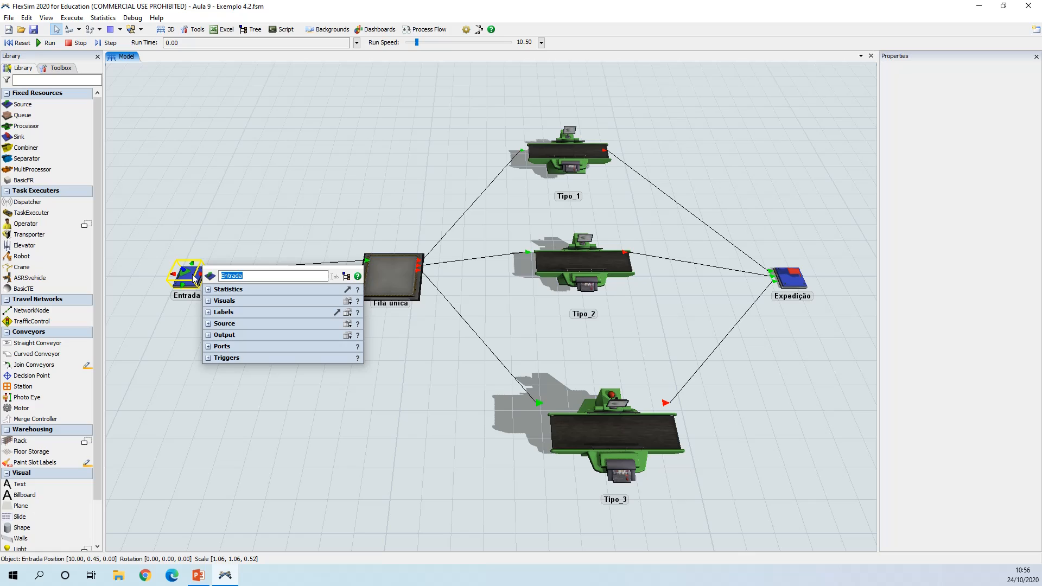
left_click(209, 359)
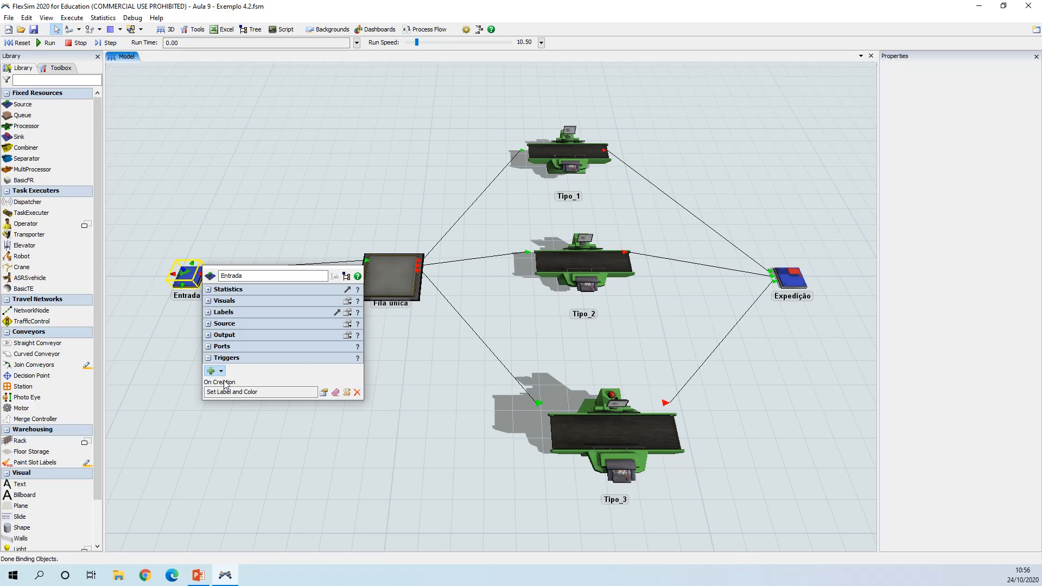
left_click(324, 393)
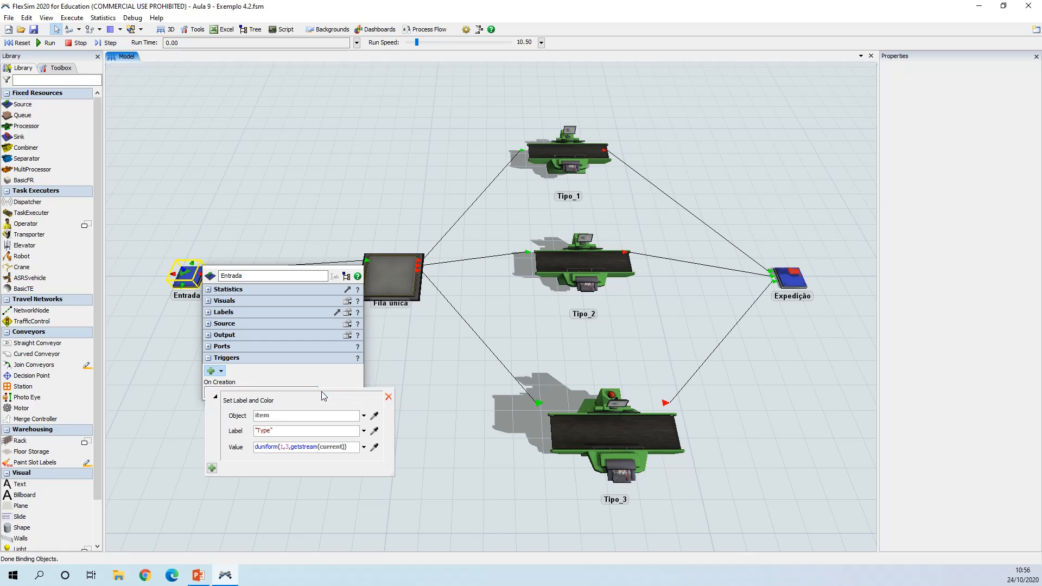
left_click(288, 446)
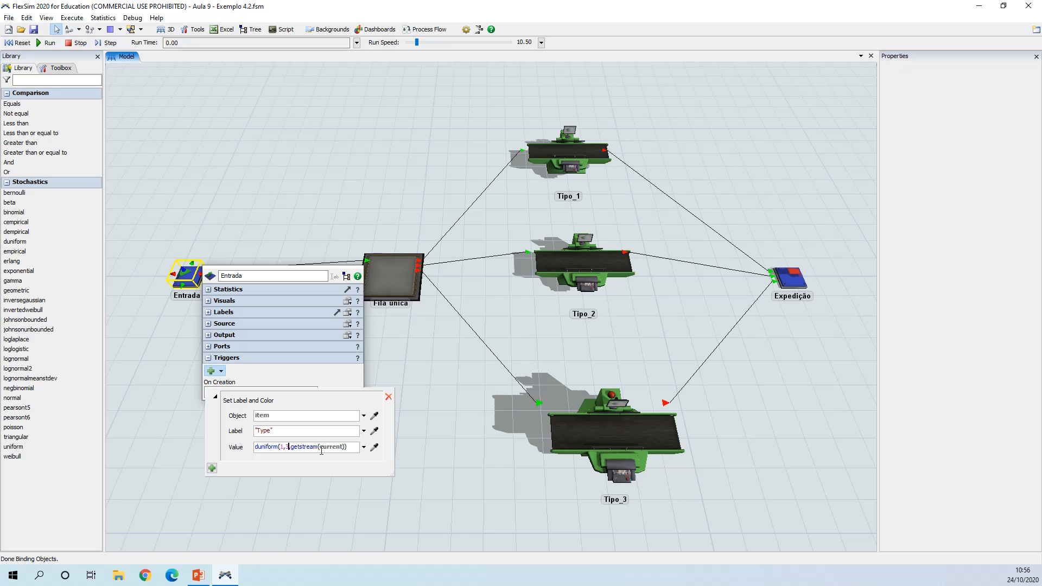
key("BackSpace")
type("4")
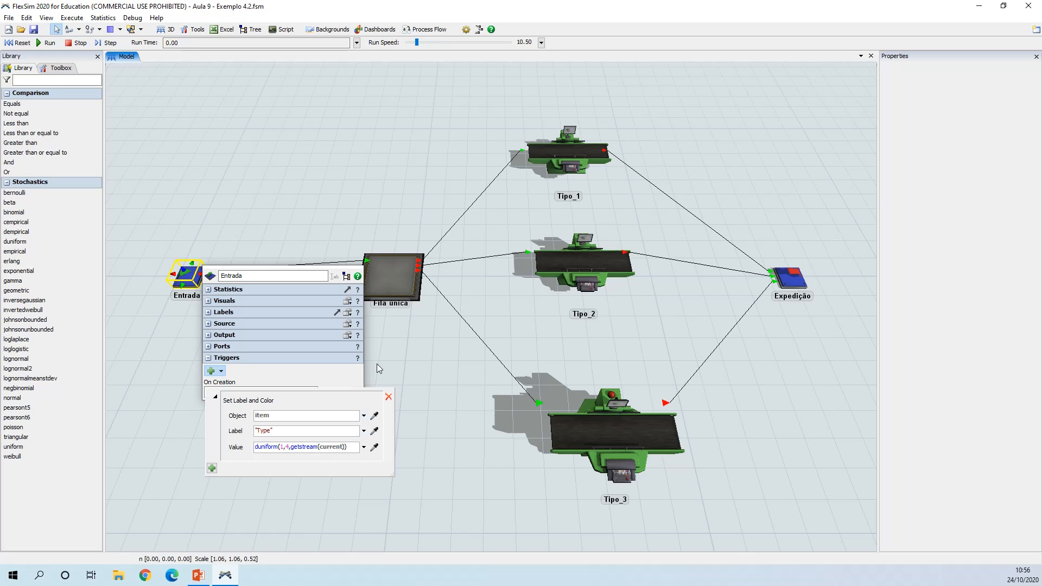
left_click(385, 365)
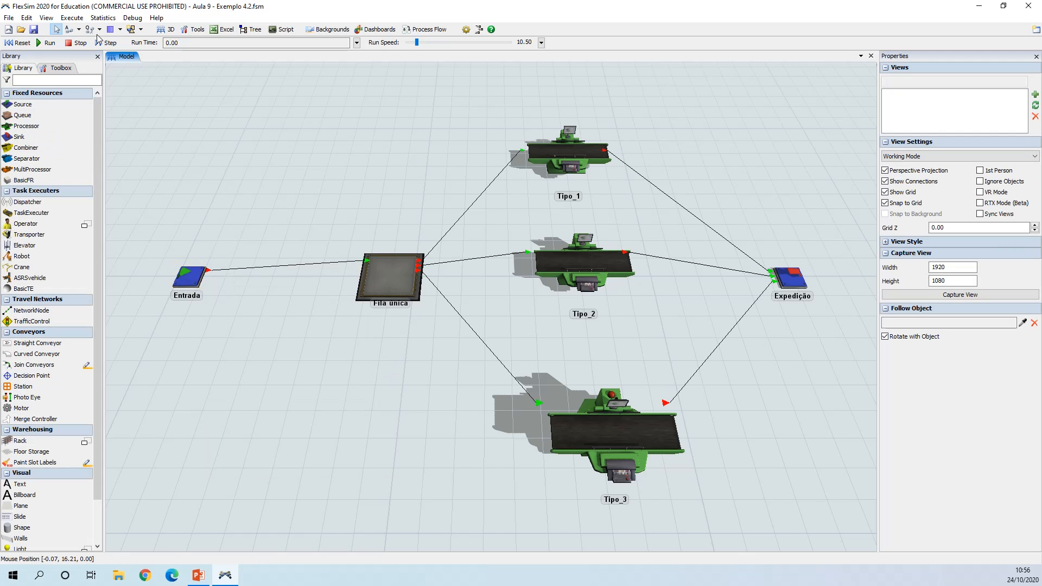
Reset and run the simulation to check which box colours reach the processors, and pause the run.
left_click(19, 43)
left_click(47, 43)
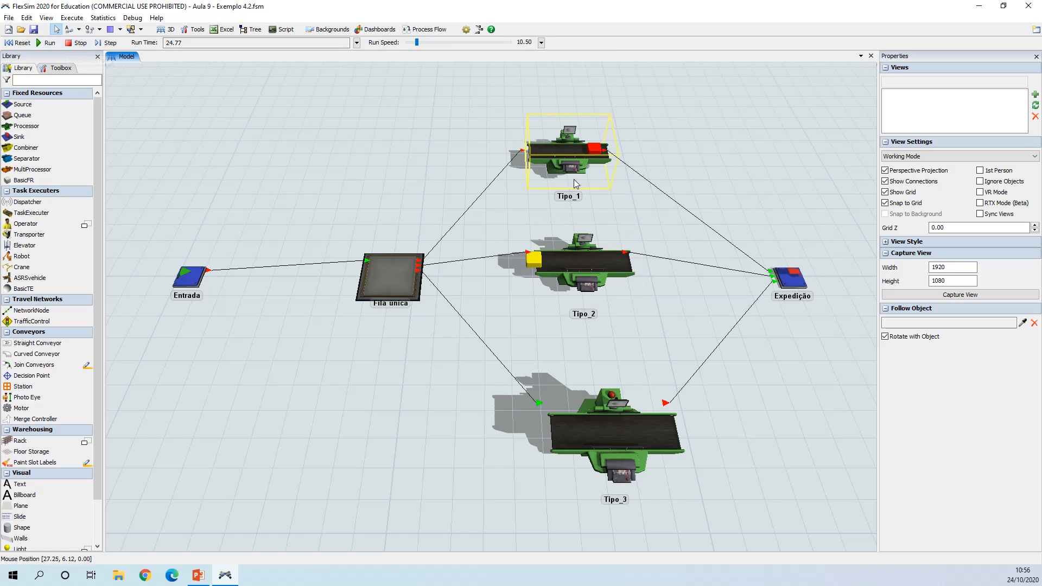
left_click(594, 265)
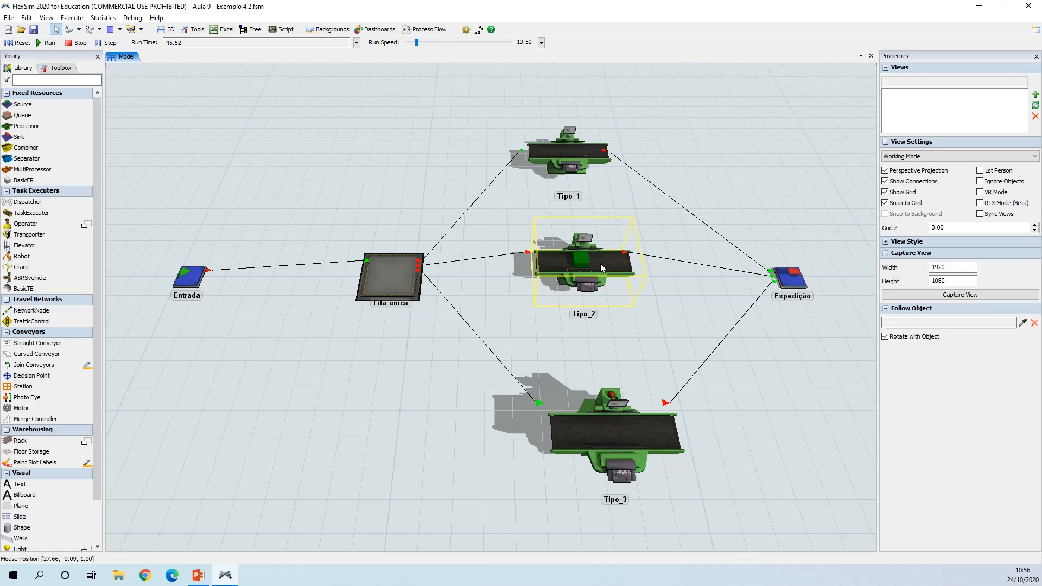
left_click(79, 43)
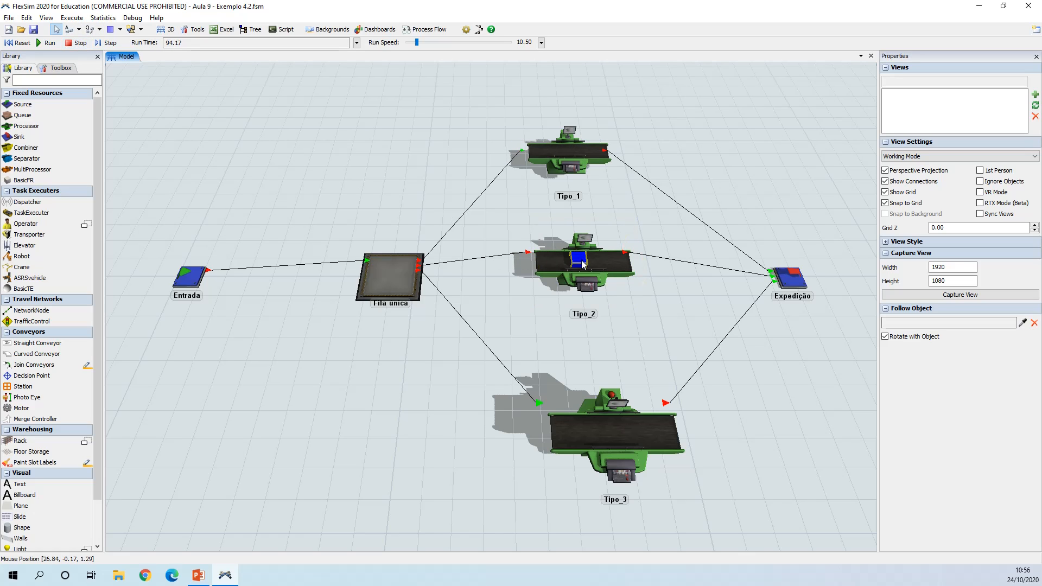
Inspect the Type label of a blue, a green, a red and a yellow box, resuming and pausing the simulation between them.
left_click(580, 258)
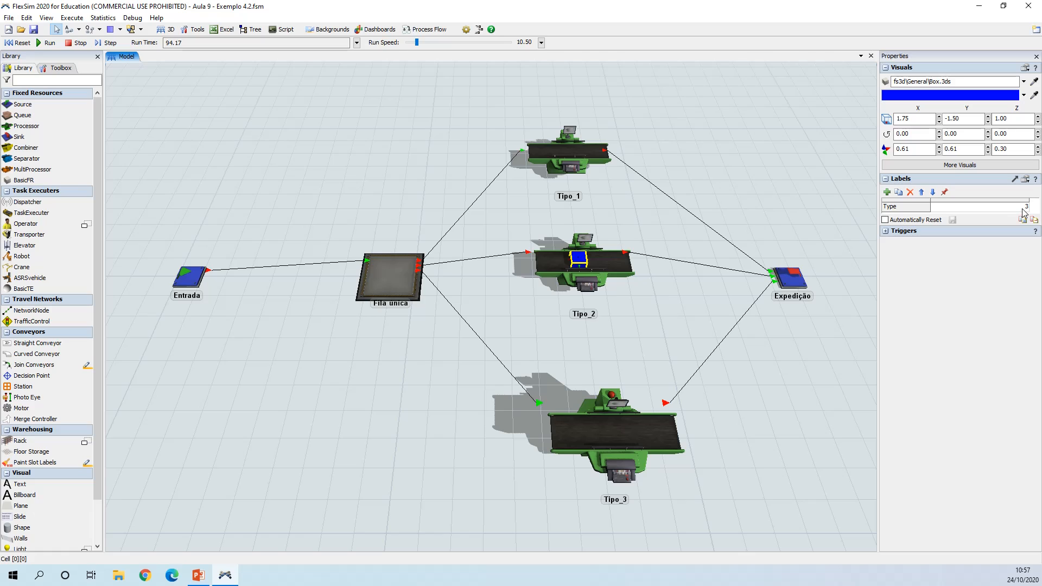
left_click(45, 43)
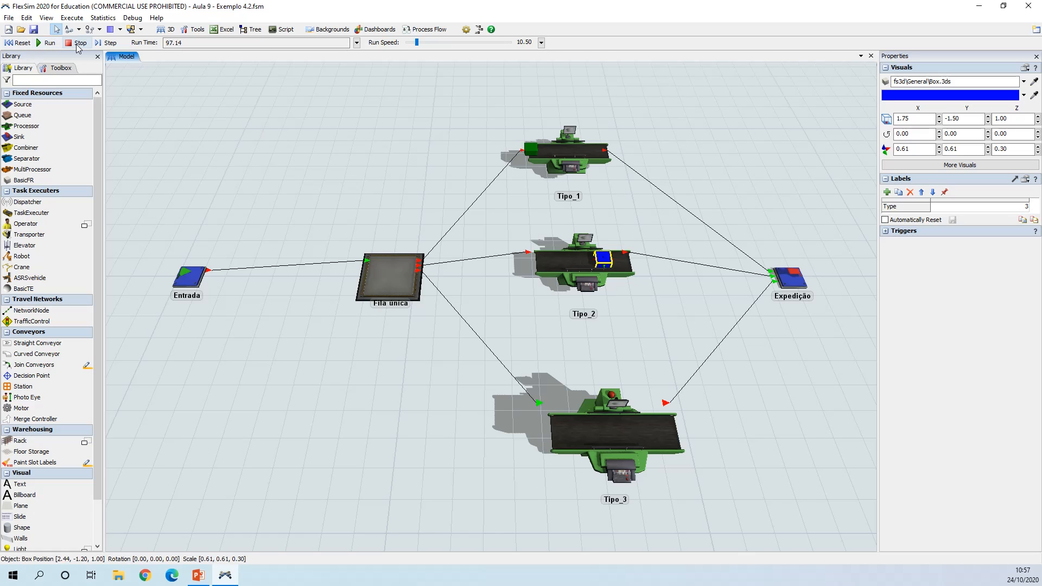
left_click(564, 149)
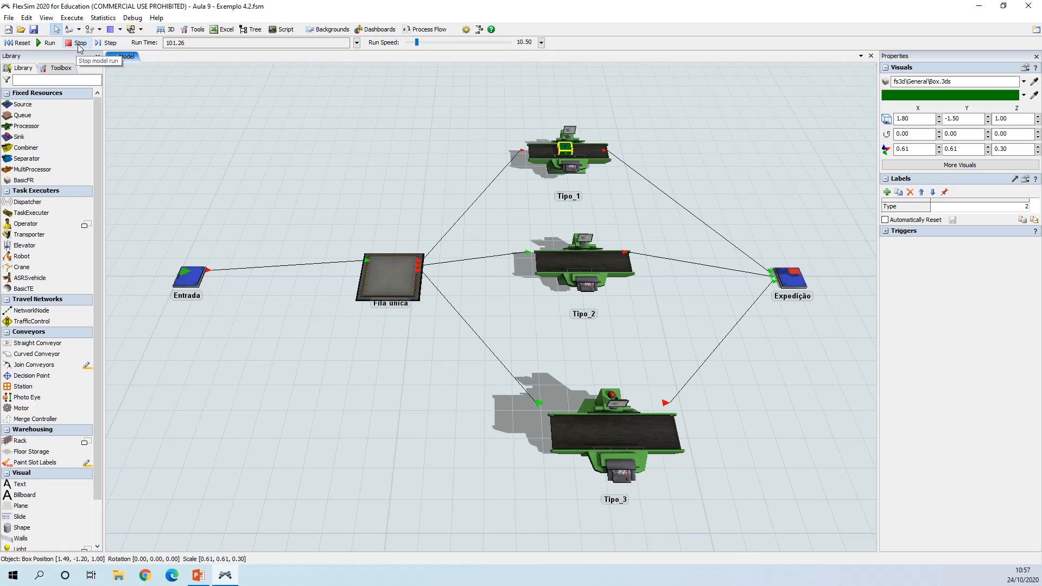
left_click(46, 42)
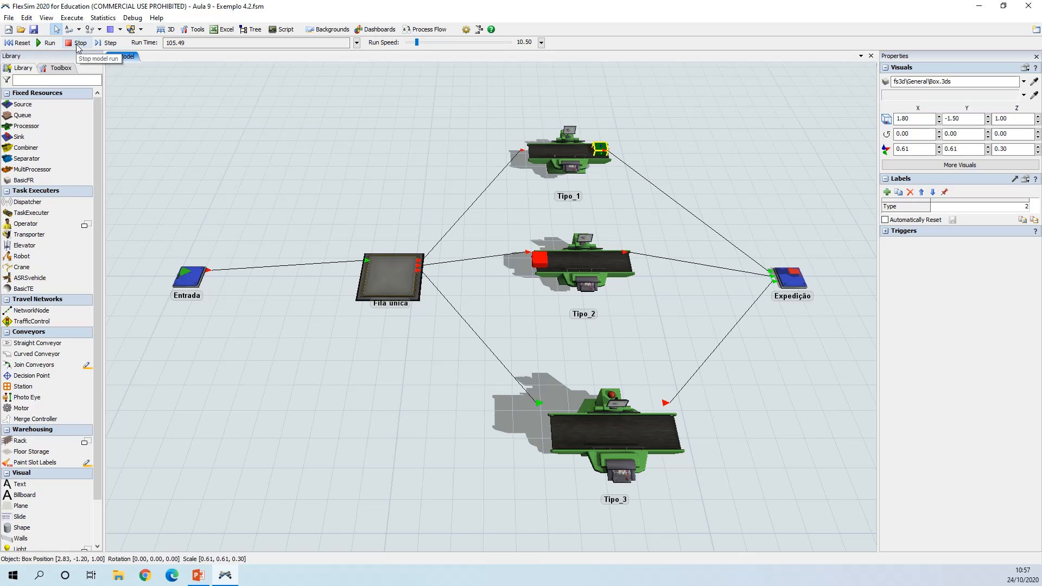
left_click(559, 248)
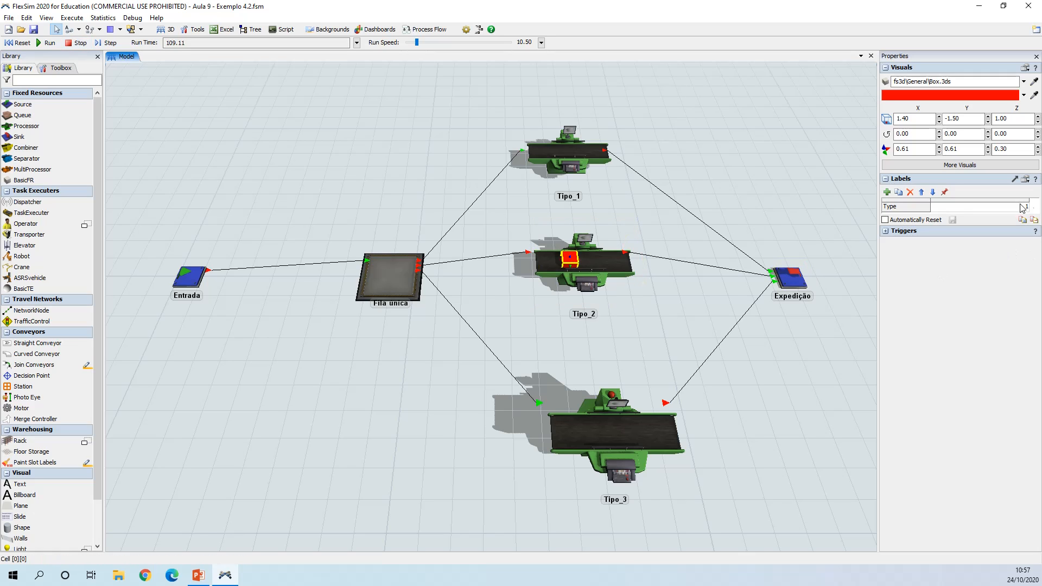
left_click(49, 44)
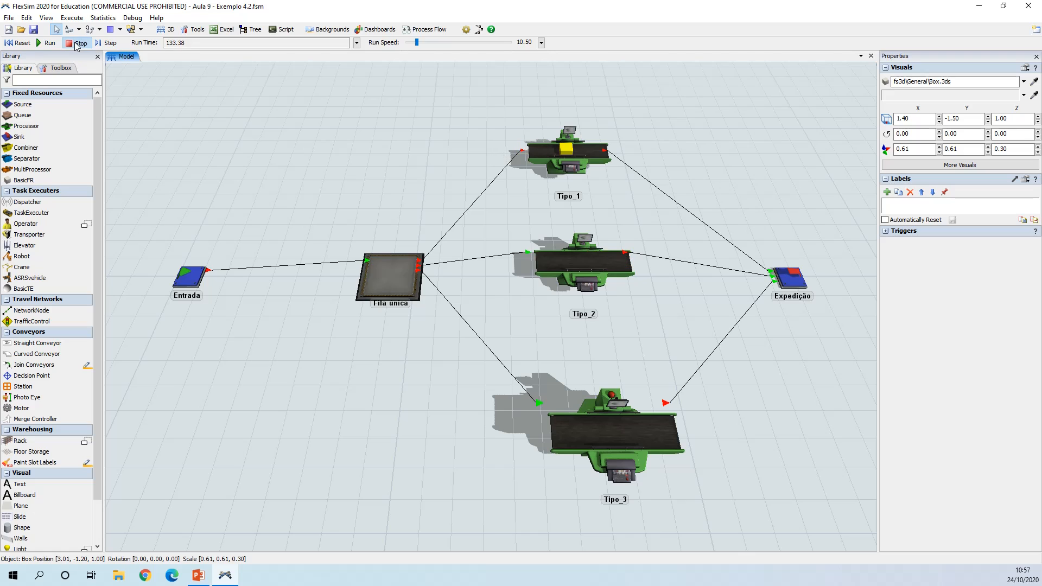
left_click(581, 145)
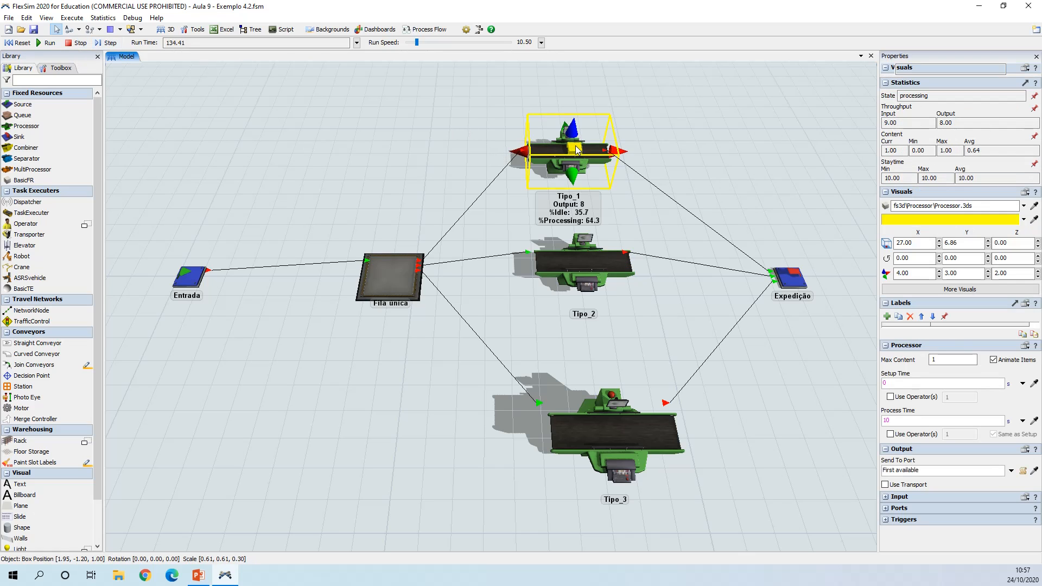
left_click(577, 149)
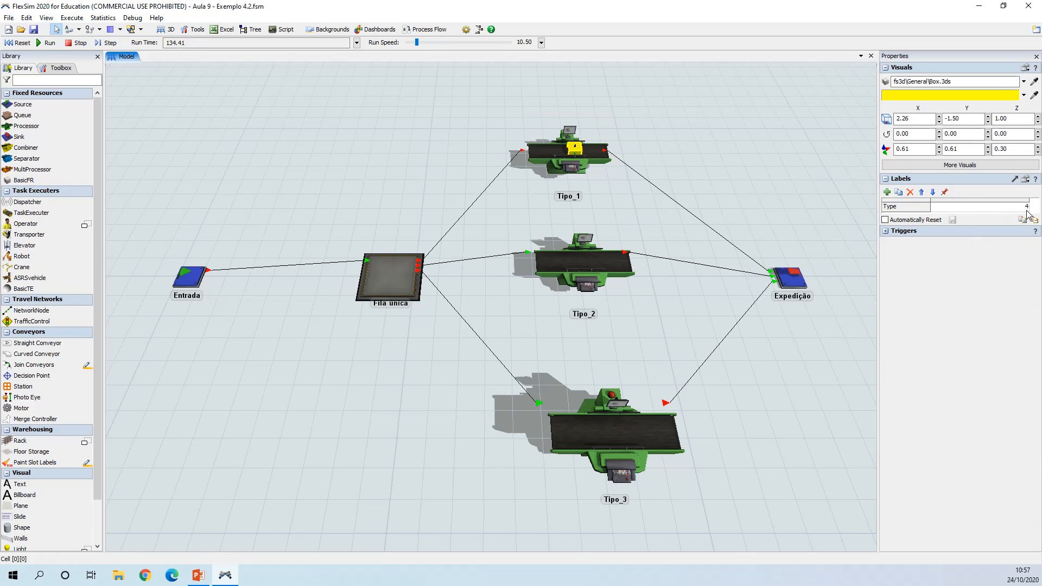
left_click(302, 118)
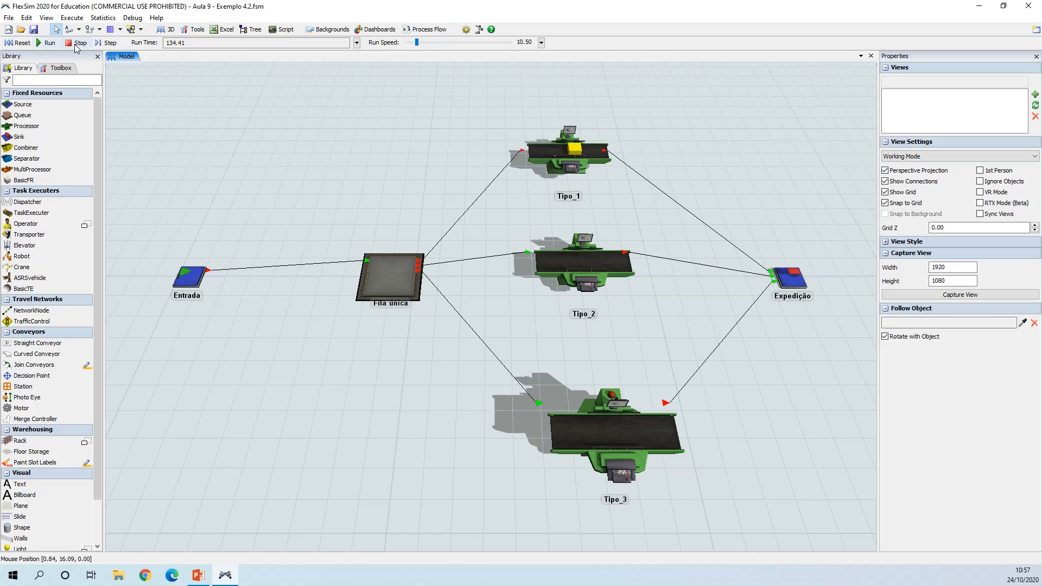
Reset the simulation and set the upper limit of the duniform value in Entrada's On Creation trigger to 3.
left_click(19, 43)
left_click(187, 275)
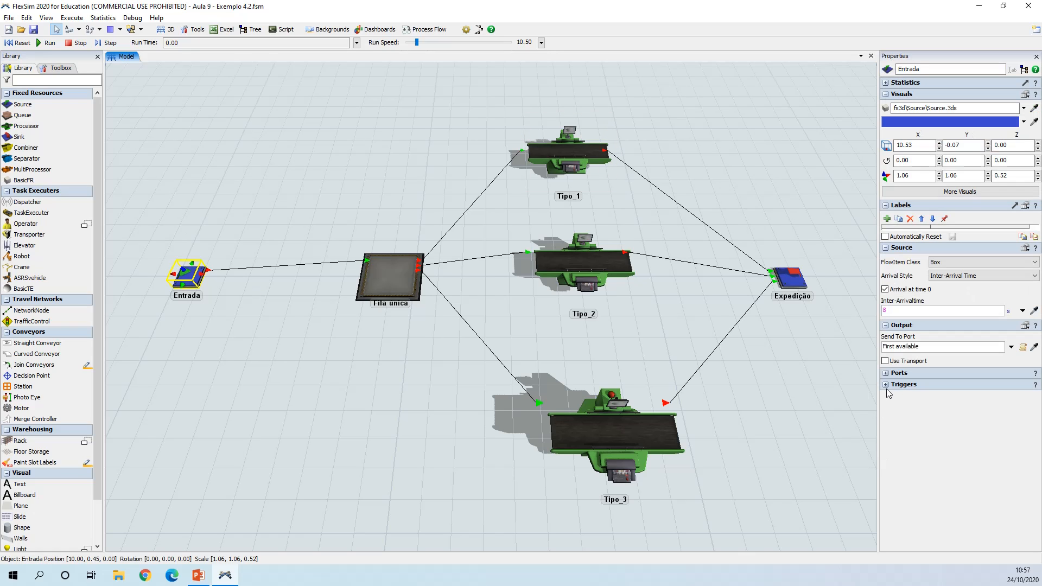
left_click(887, 387)
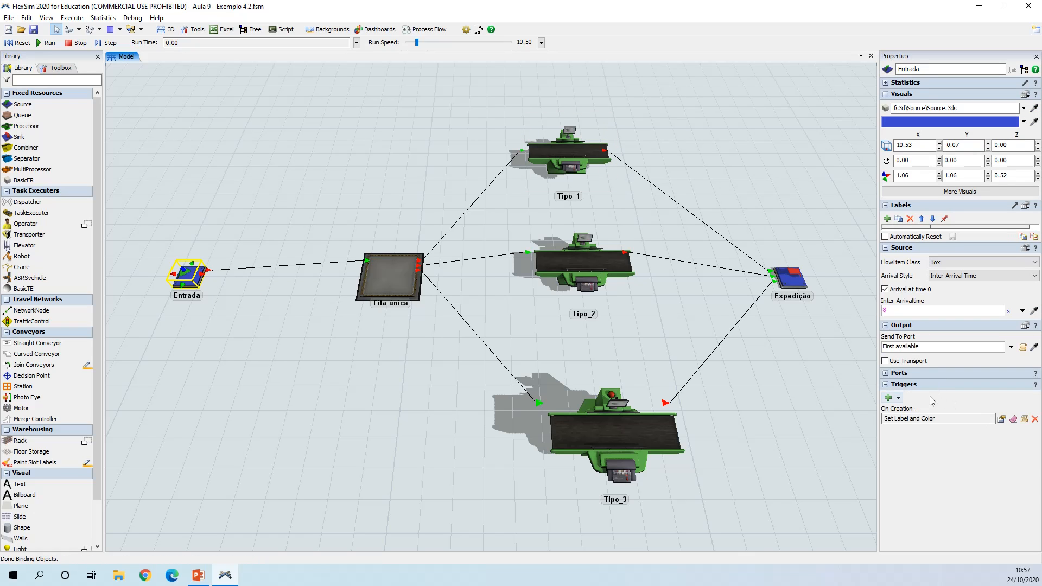
left_click(963, 419)
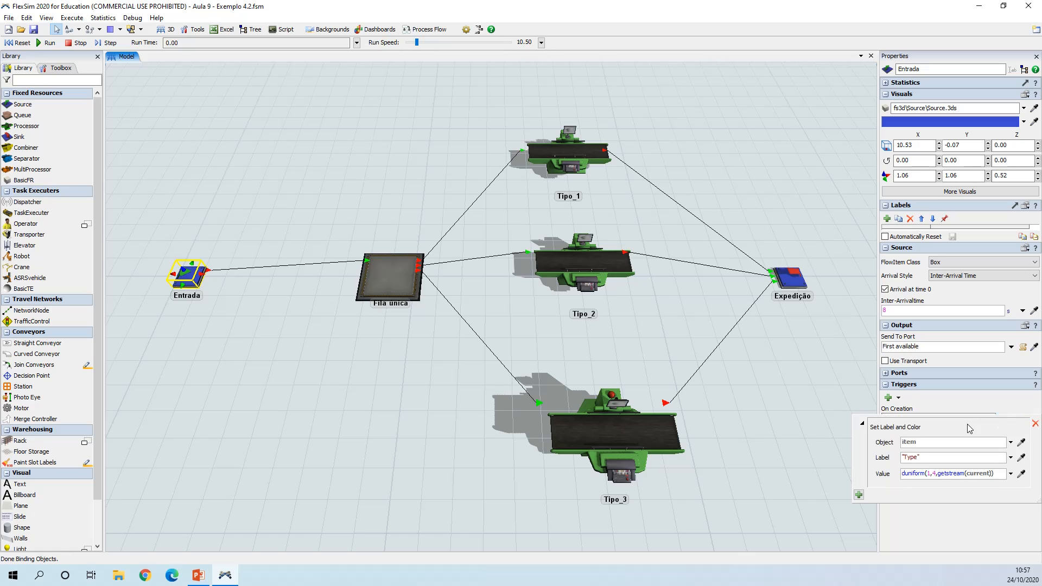
left_click(937, 471)
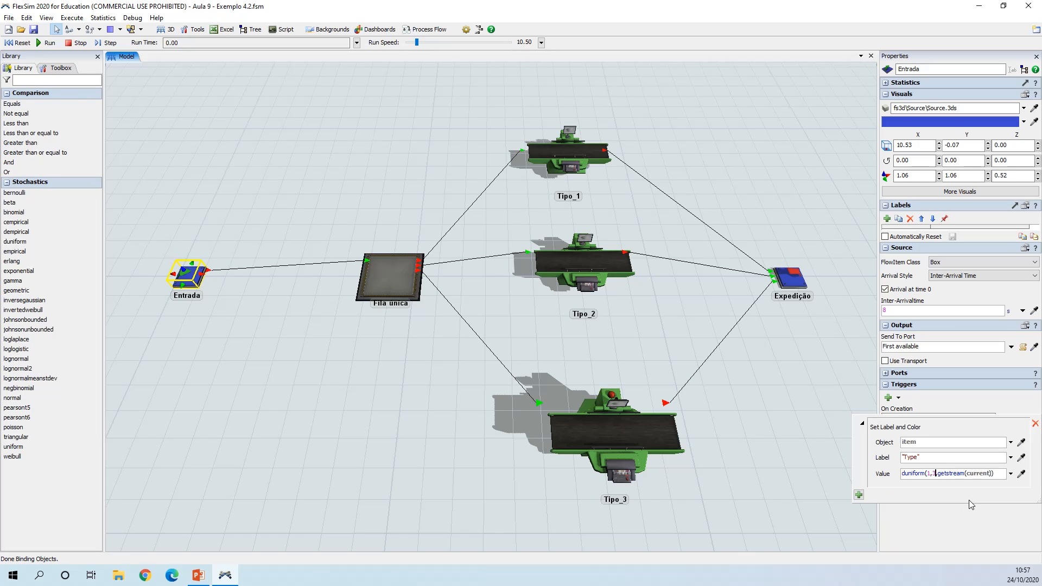
left_click(964, 516)
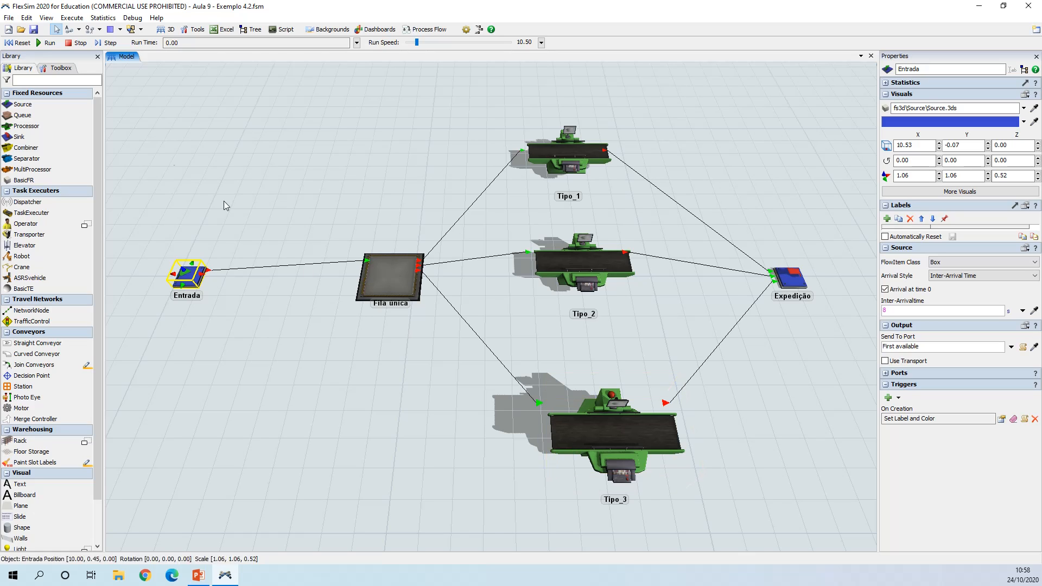
Run the simulation to observe which processors receive each box colour, and reset it.
left_click(45, 43)
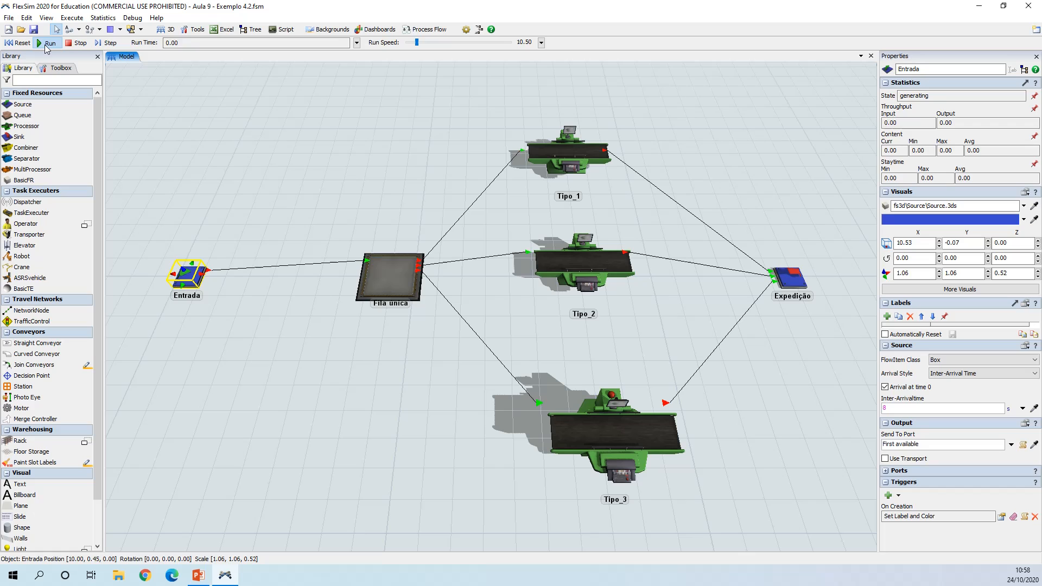
left_click(282, 184)
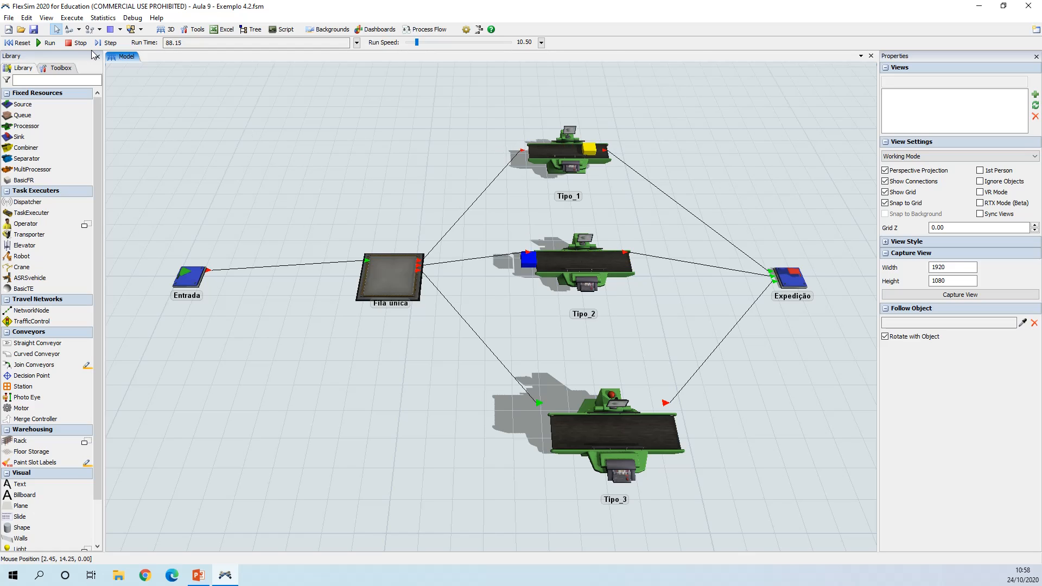
left_click(19, 43)
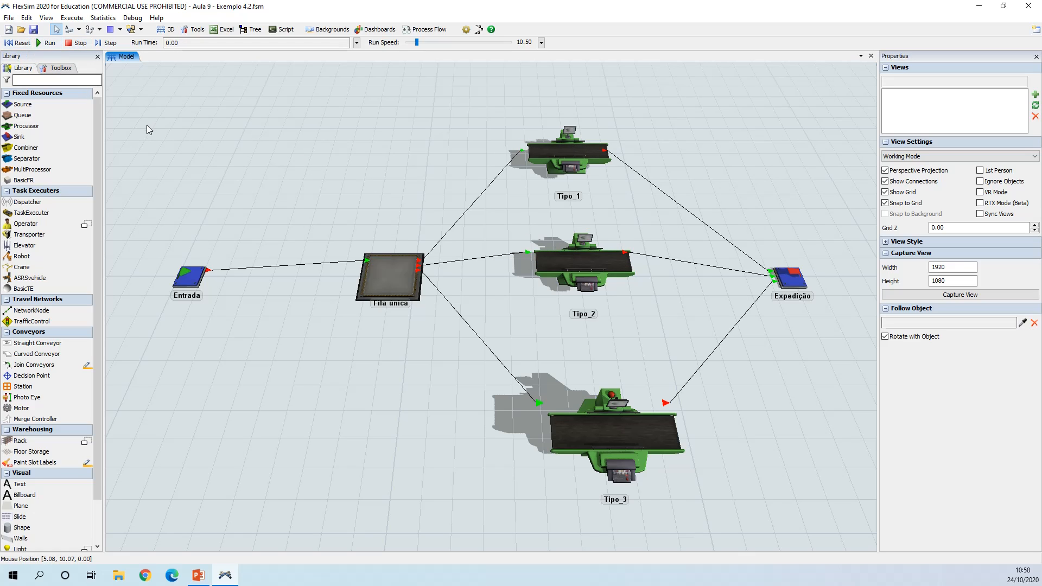
Set the Send To Port rule of the Fila única queue to Port By Case, based on item.Type.
left_click(392, 275)
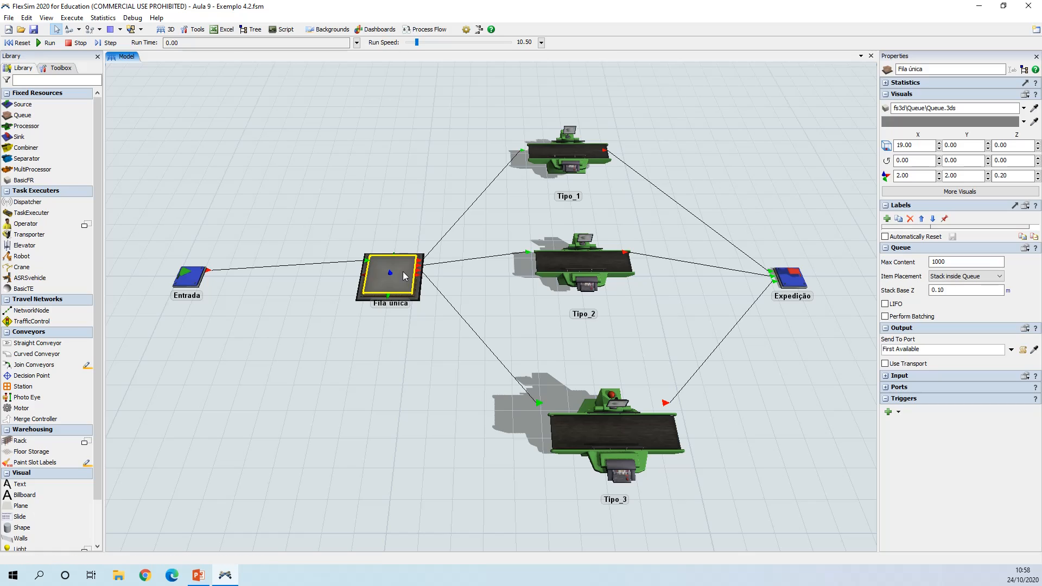
double_click(404, 275)
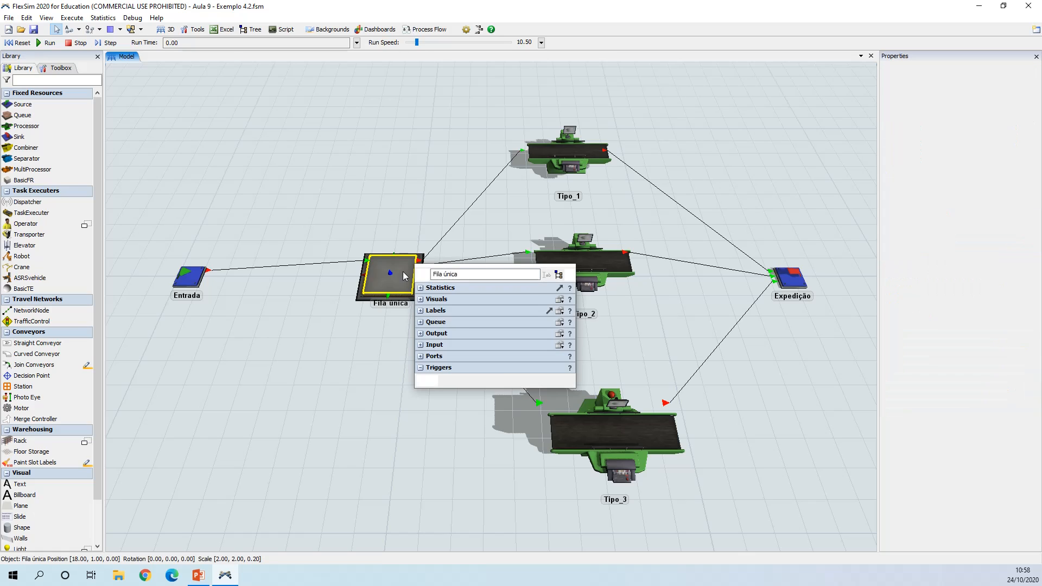
left_click(423, 334)
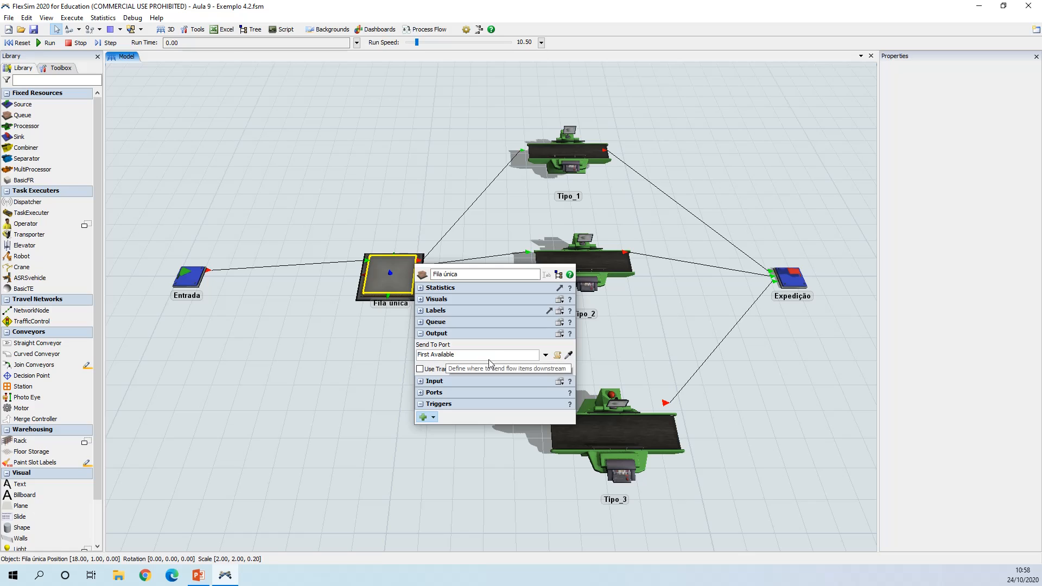
left_click(546, 355)
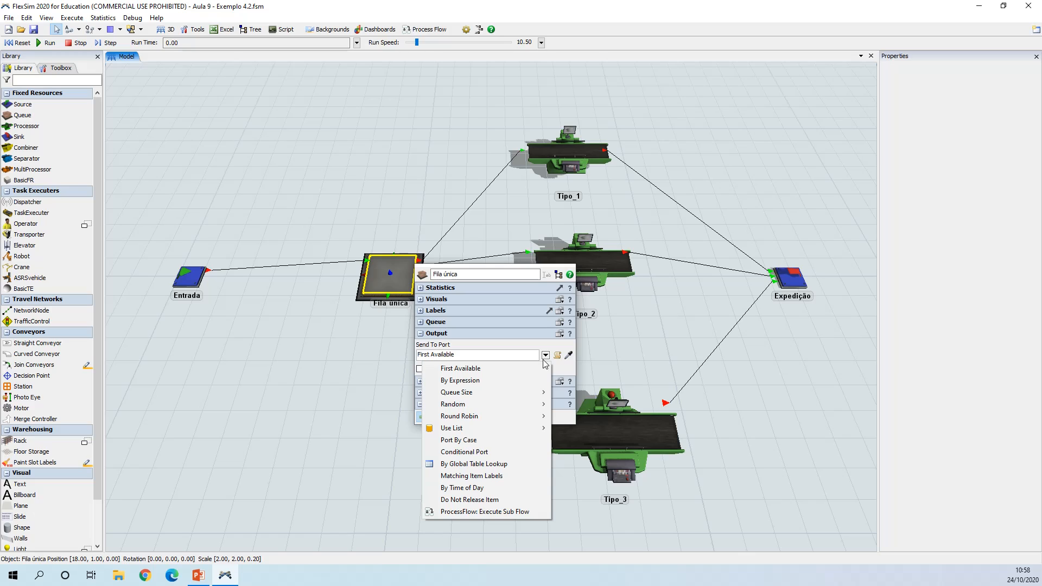
left_click(490, 438)
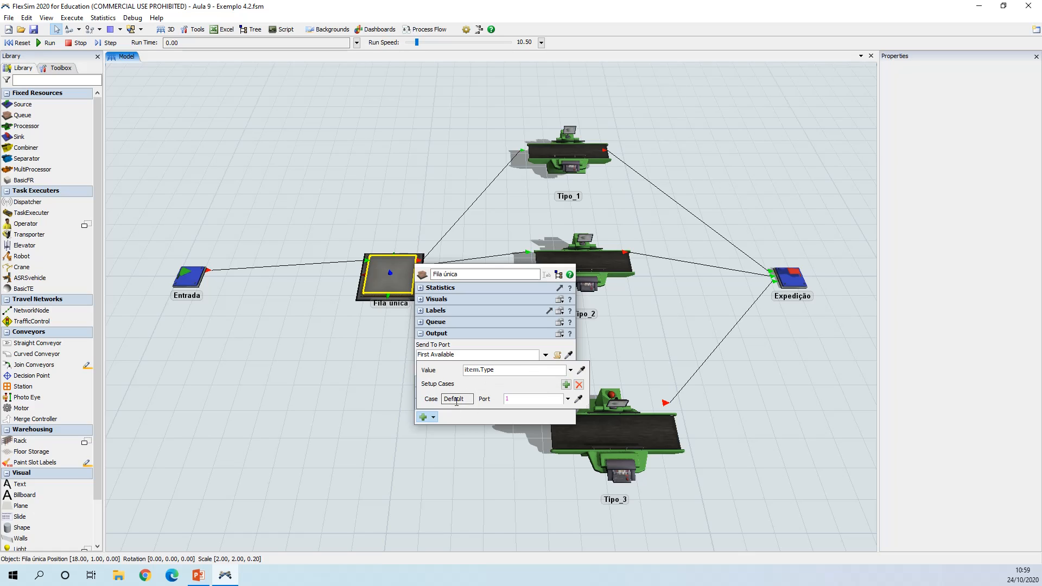
left_click(510, 401)
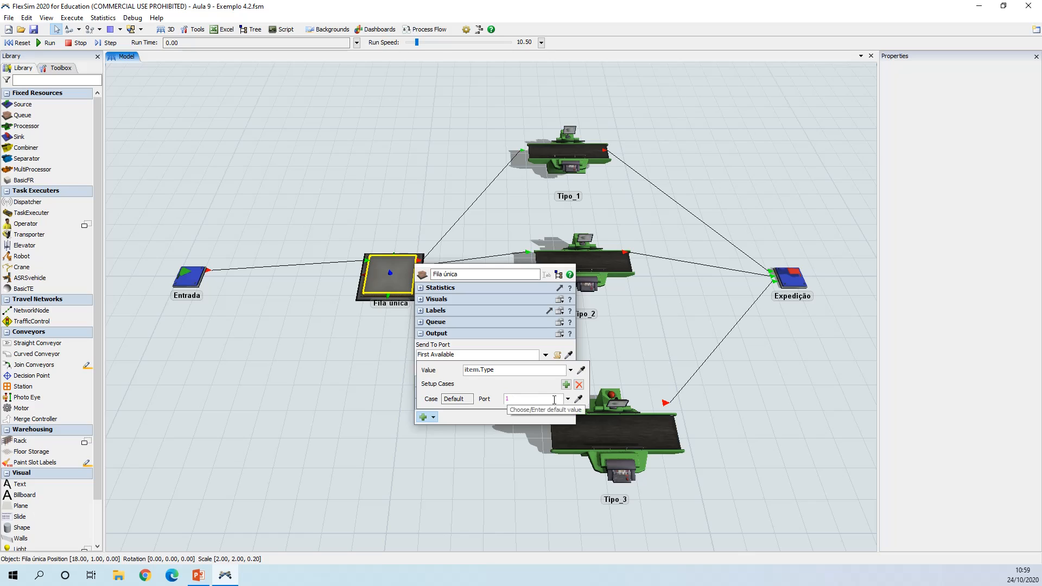
Add two cases to Fila única's port rule, sending case 2 to port 2 and case 3 to port 3, and close its properties.
left_click(566, 384)
left_click(566, 384)
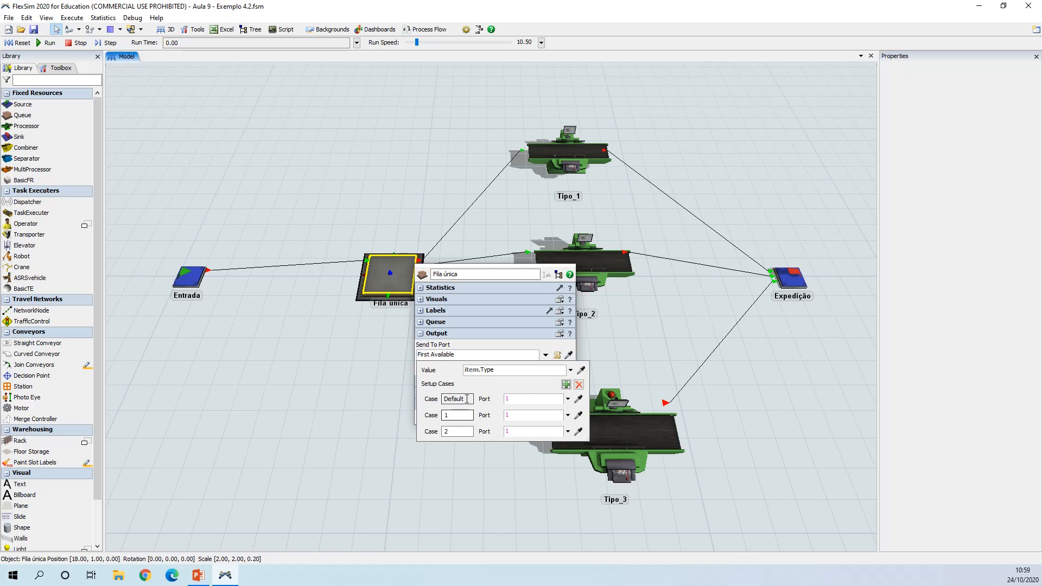
left_click(457, 415)
type("2")
left_click(509, 415)
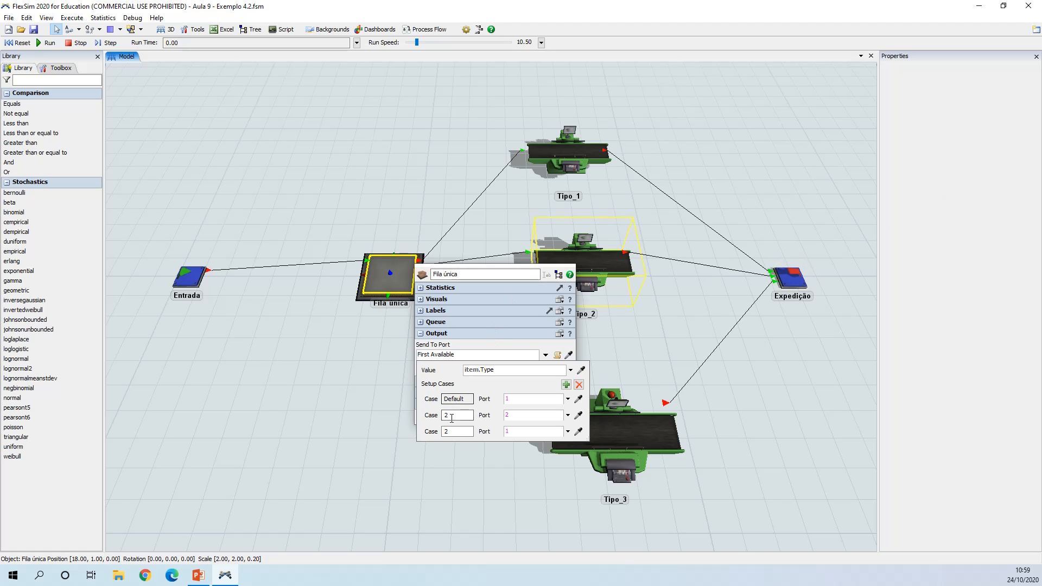
left_click(441, 431)
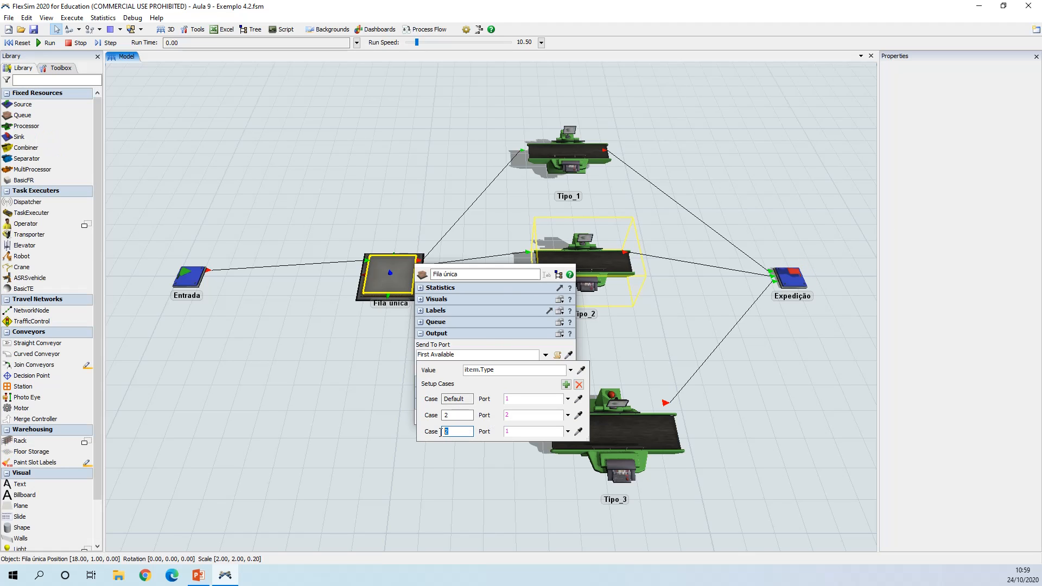
left_click(515, 431)
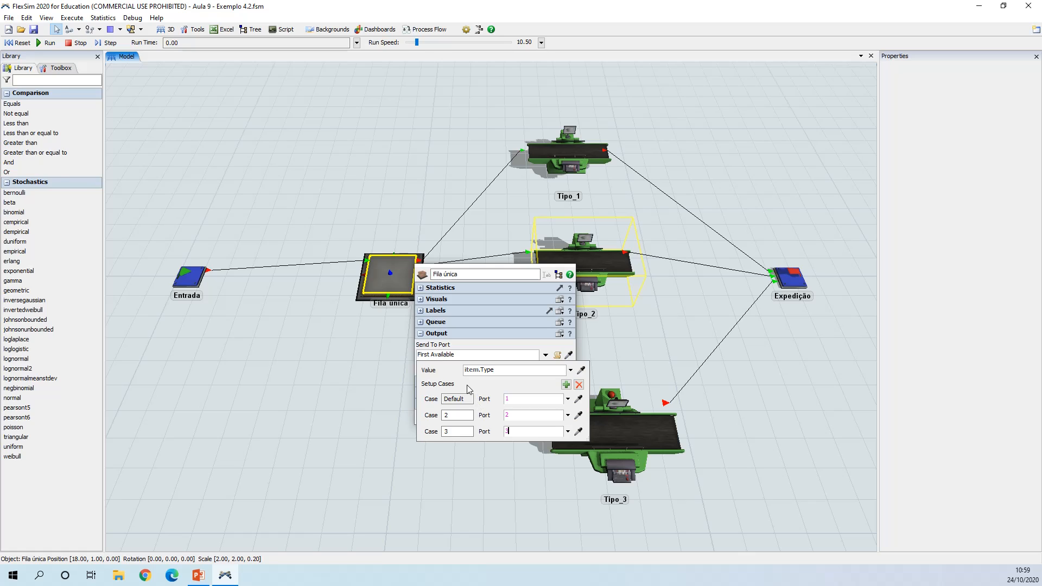
left_click(467, 386)
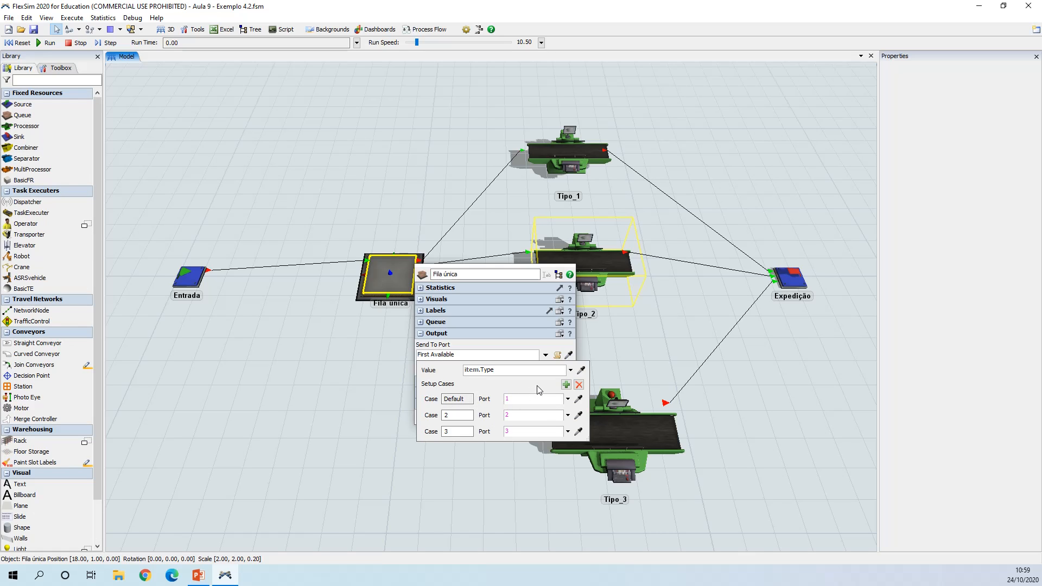
left_click(552, 350)
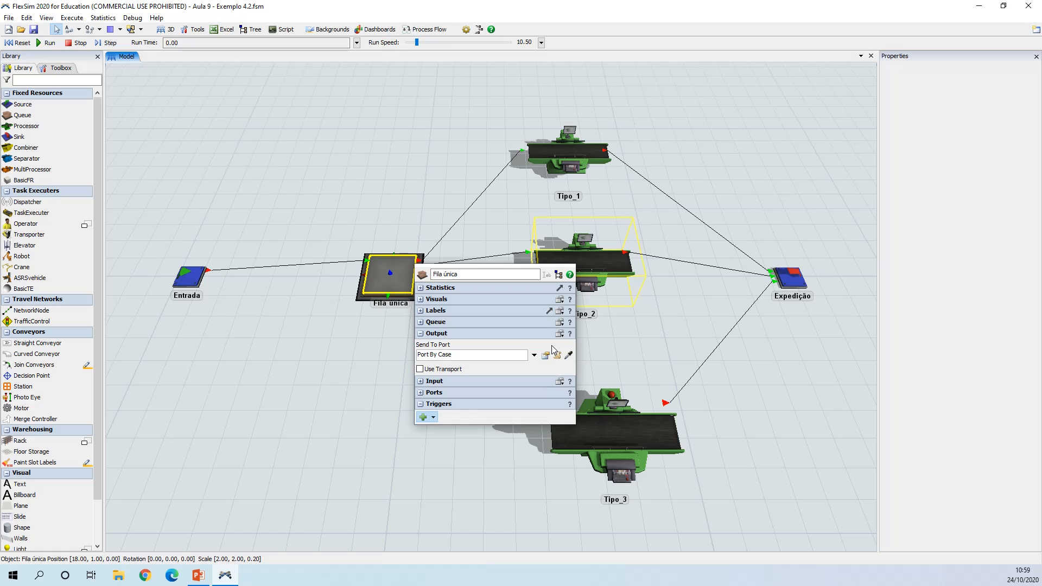
left_click(421, 334)
left_click(368, 327)
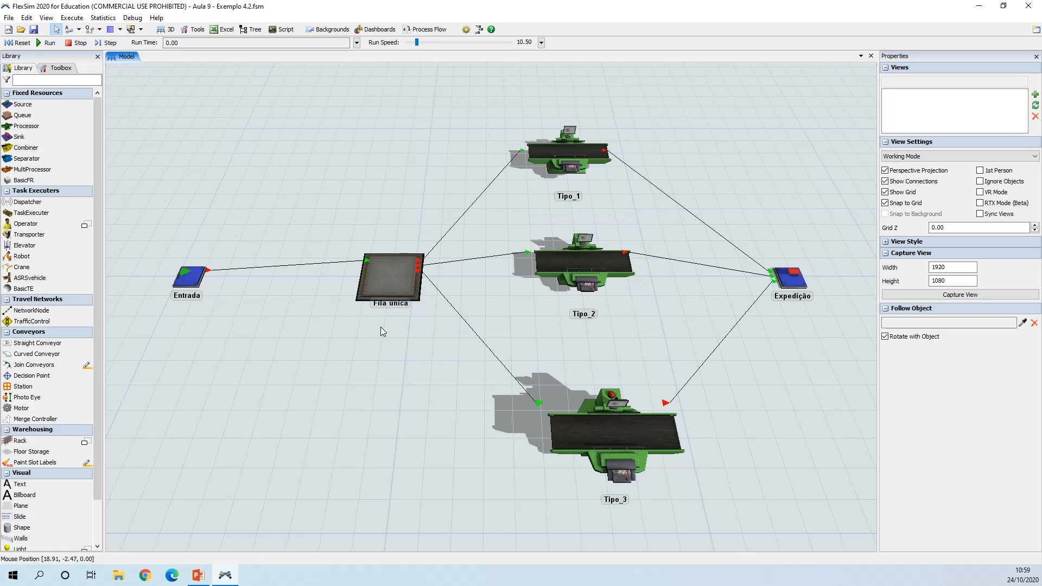
Reset the model, run it at a speed of 5.07, and inspect the Type label of the red box on Tipo_1.
left_click_drag(380, 327, 370, 337)
left_click(20, 42)
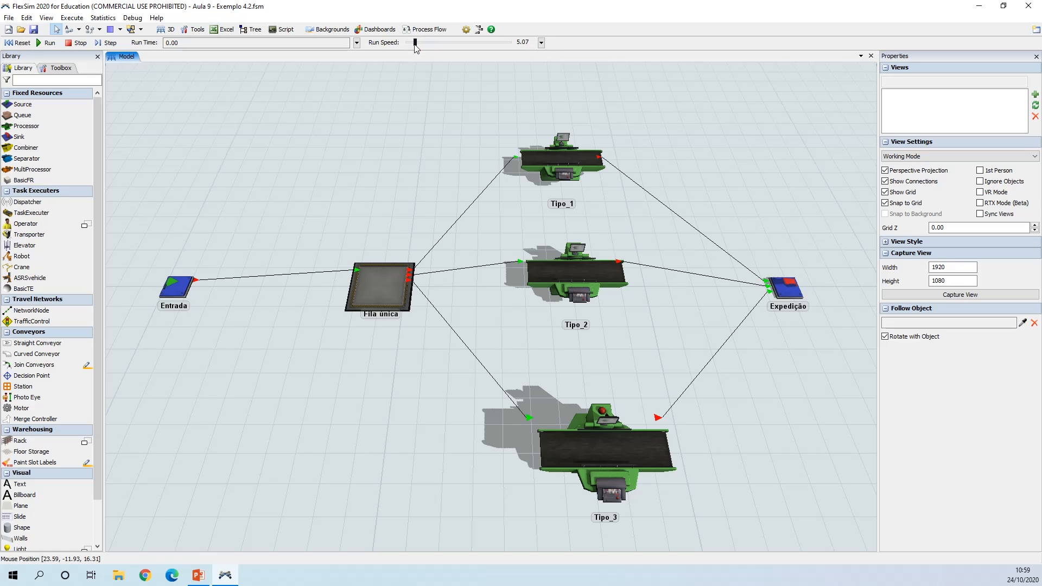
left_click(48, 43)
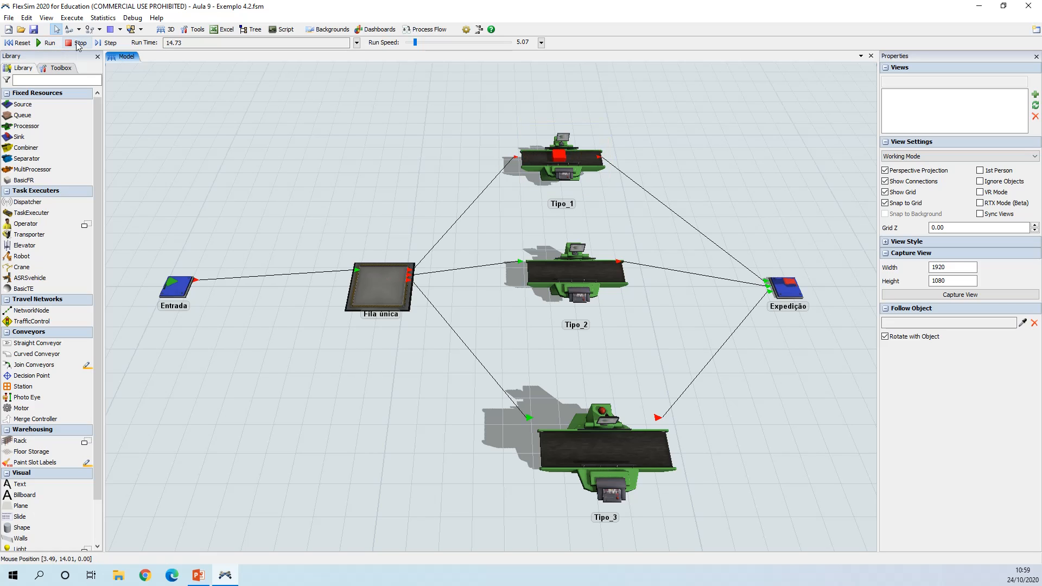
left_click(578, 157)
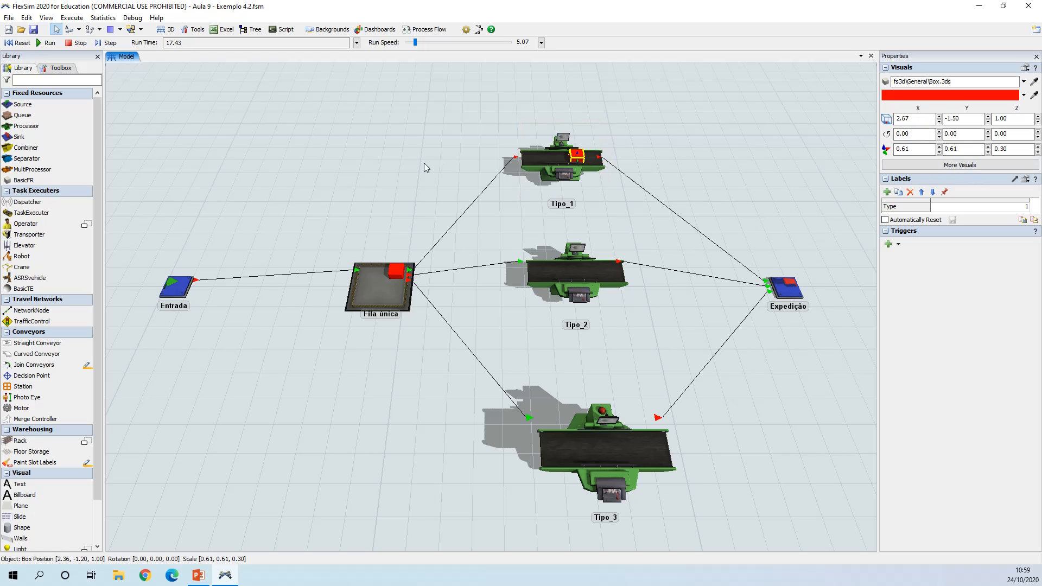
Resume the simulation, pause it when a blue box is on Tipo_3, and inspect that box's Type label.
left_click(47, 45)
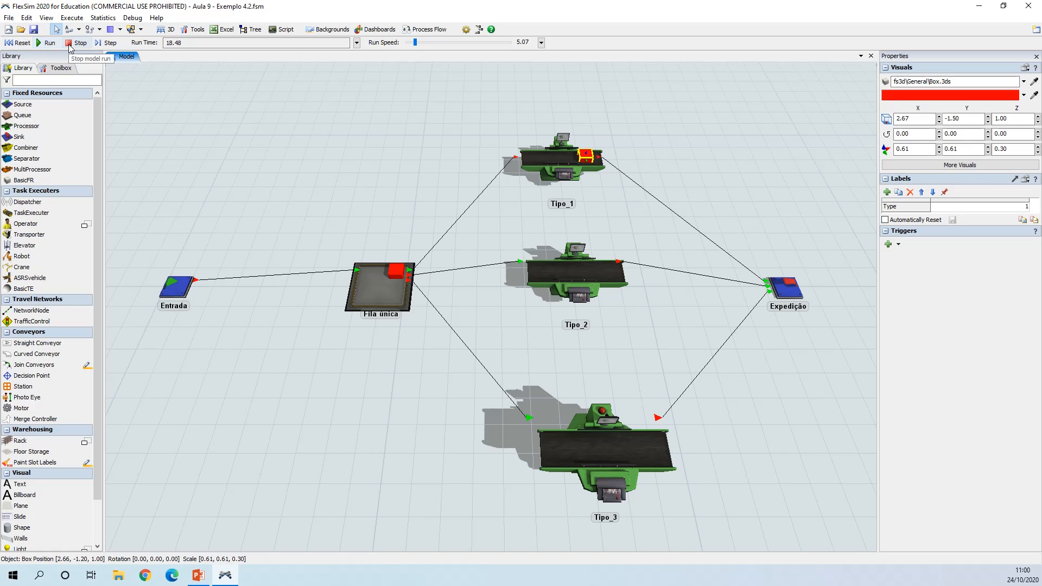
left_click(76, 44)
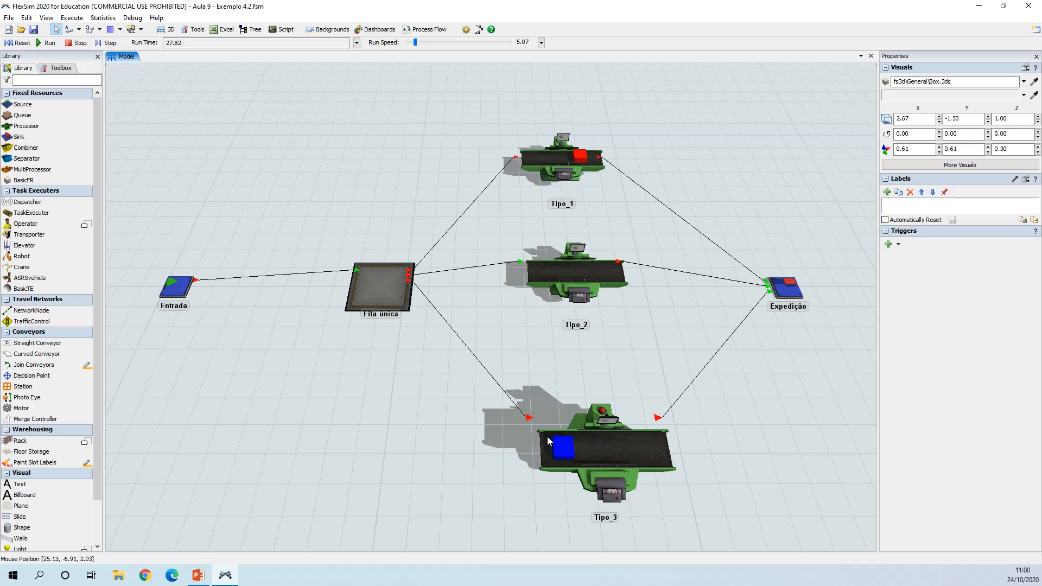
left_click(558, 452)
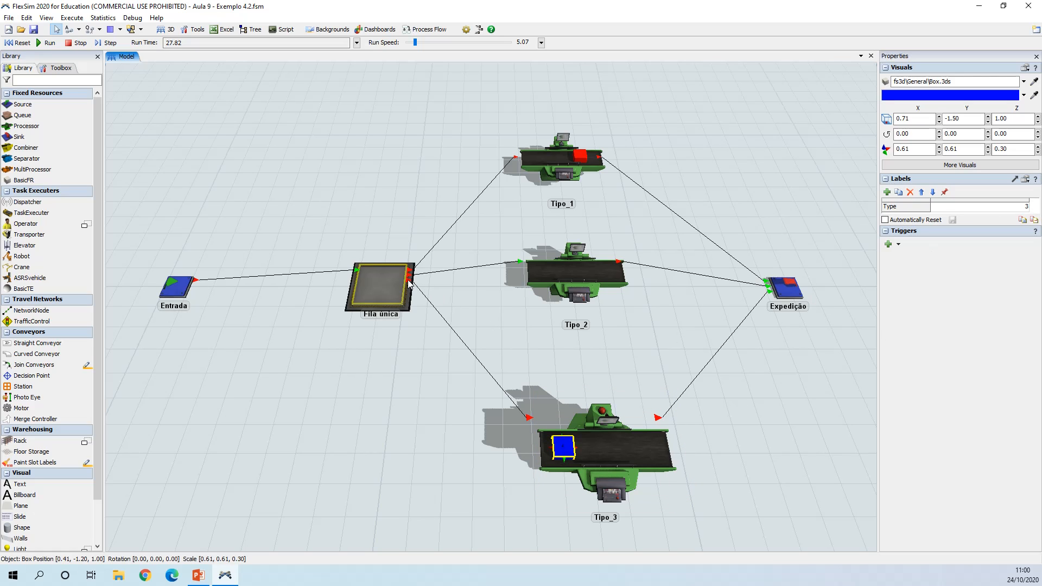
key("Up")
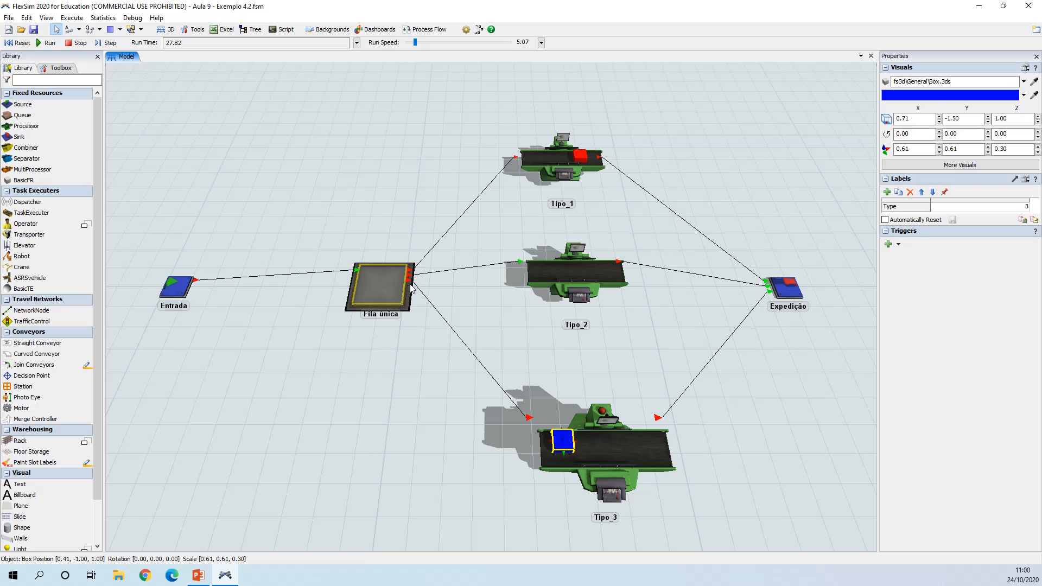
left_click(396, 378)
Check which processors are connected to the output ports of Fila única, and close its properties.
left_click(373, 282)
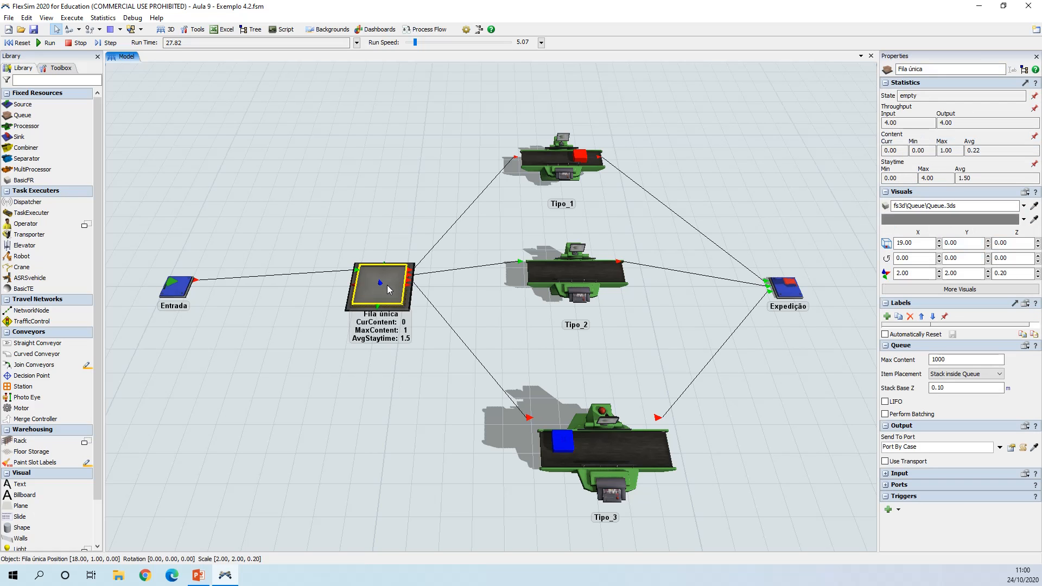
right_click(386, 286)
double_click(376, 283)
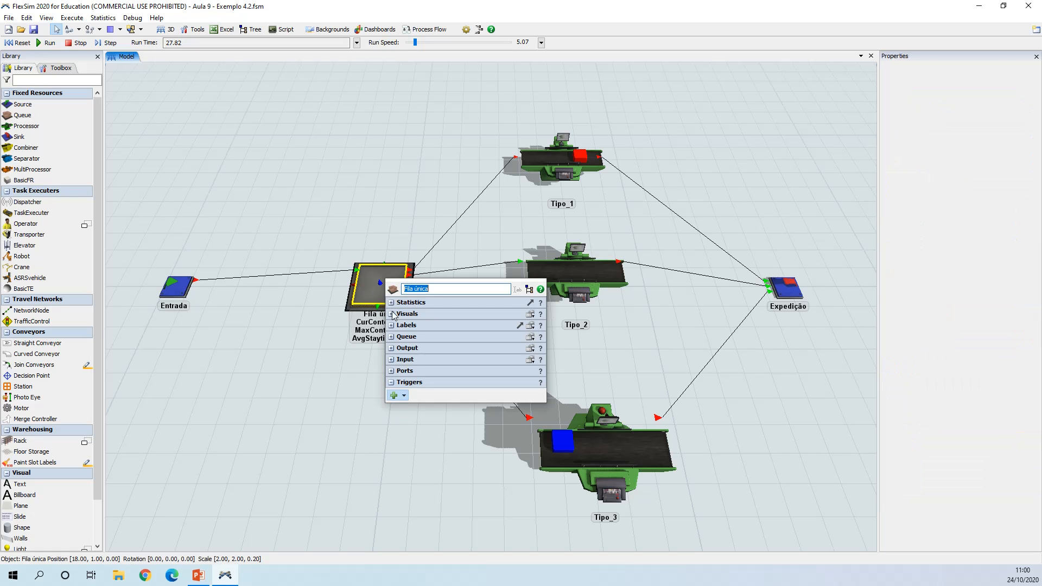
left_click(391, 371)
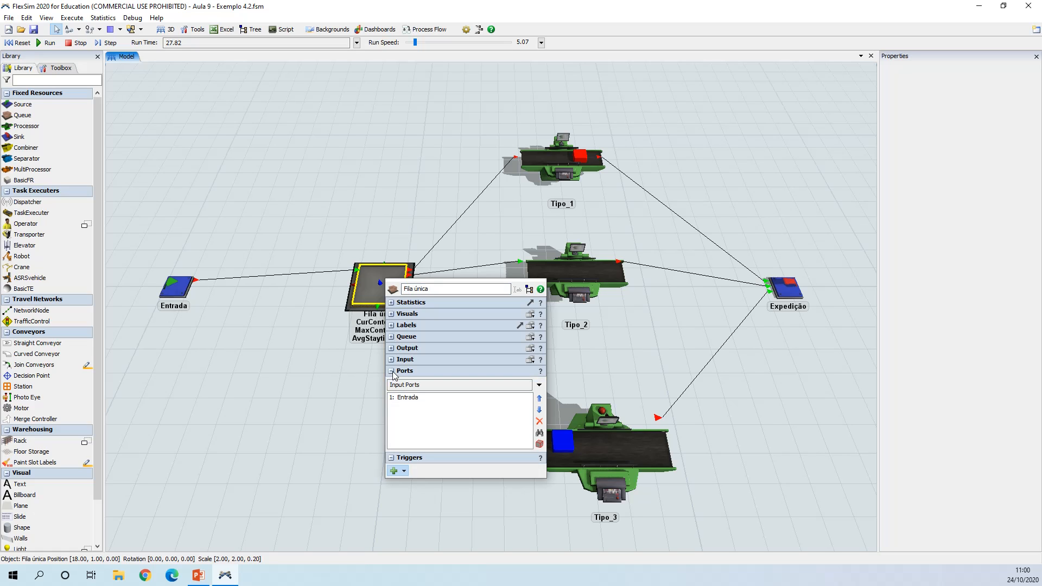
left_click(539, 385)
left_click(560, 422)
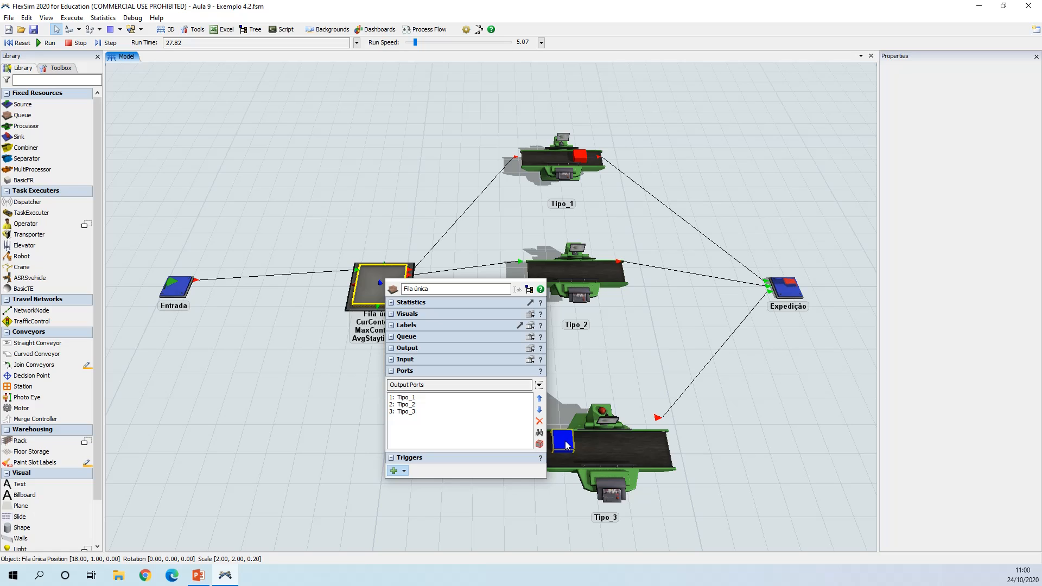
left_click(391, 370)
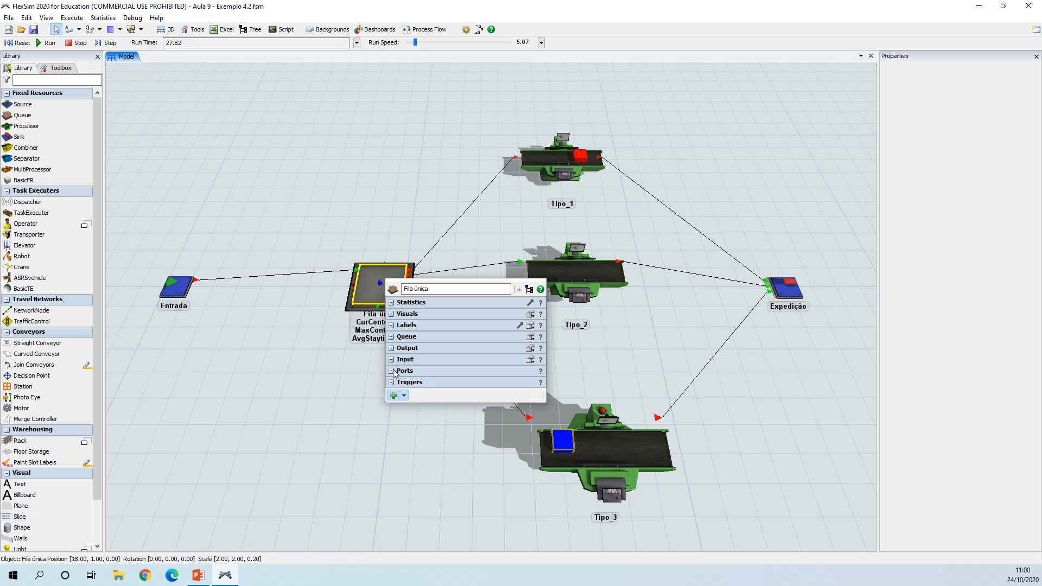
left_click(358, 391)
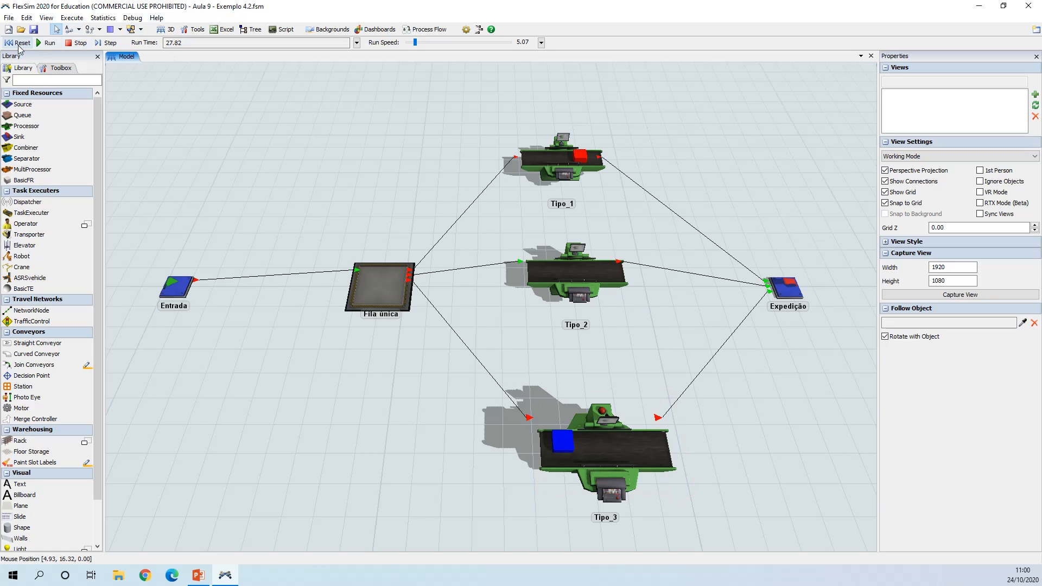
Reset and run the simulation at a speed of 19.45 to check which processor receives each box colour, and reset it.
left_click(19, 43)
left_click(46, 43)
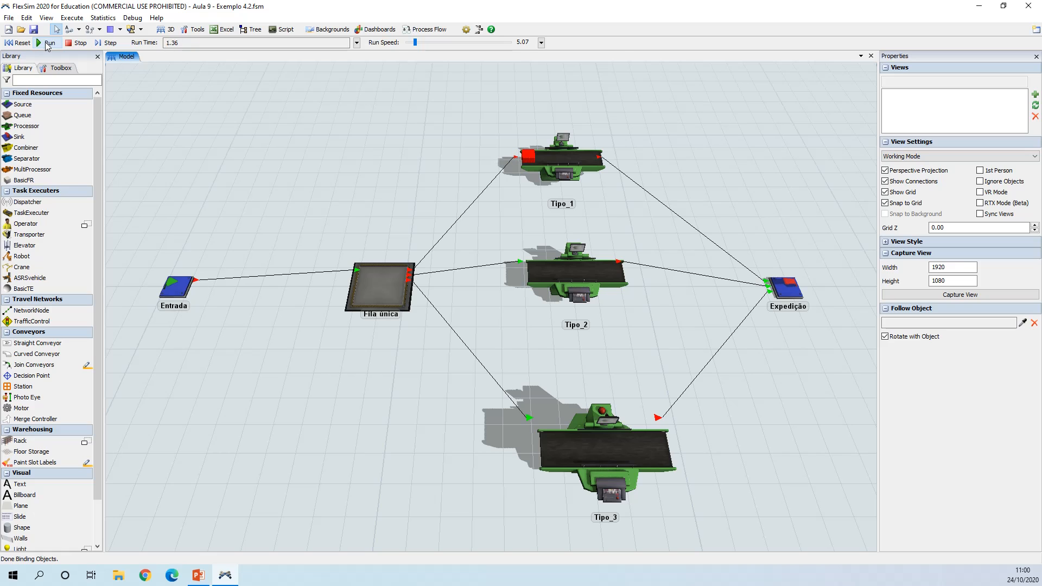
left_click_drag(415, 42, 418, 42)
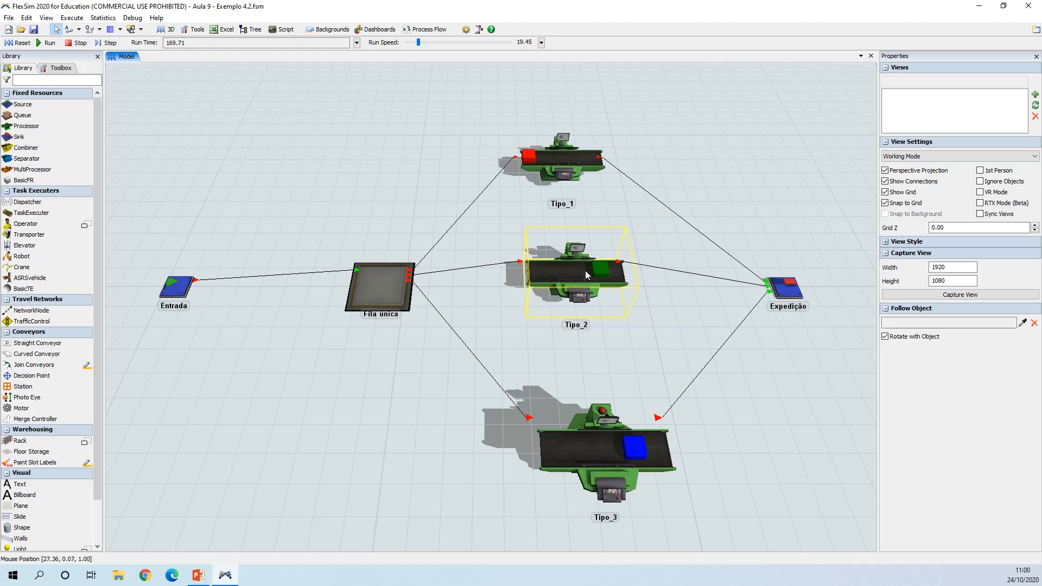
left_click(19, 44)
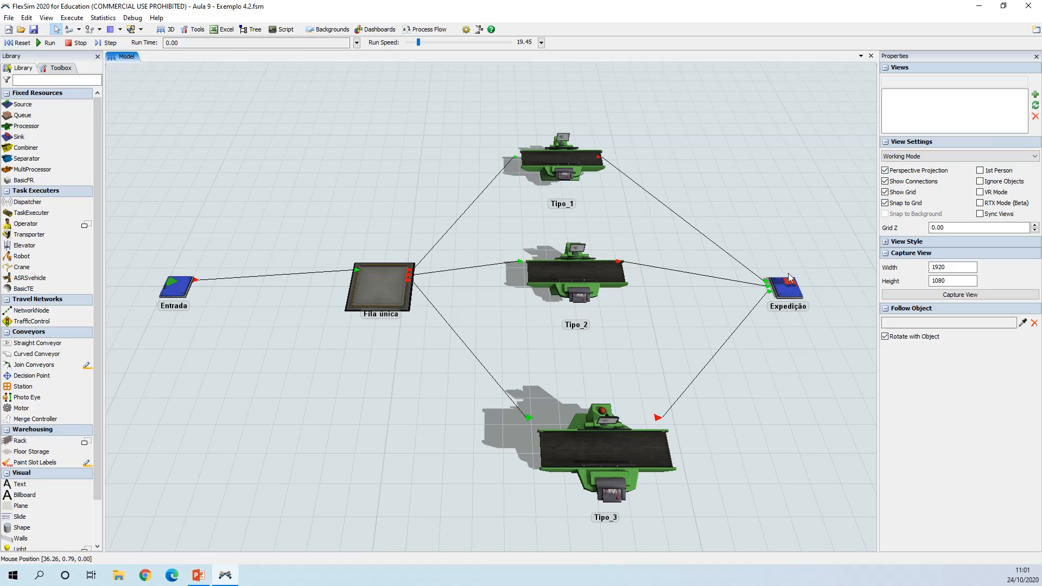
Delete the Expedição sink from the model and clear the selection.
left_click(788, 289)
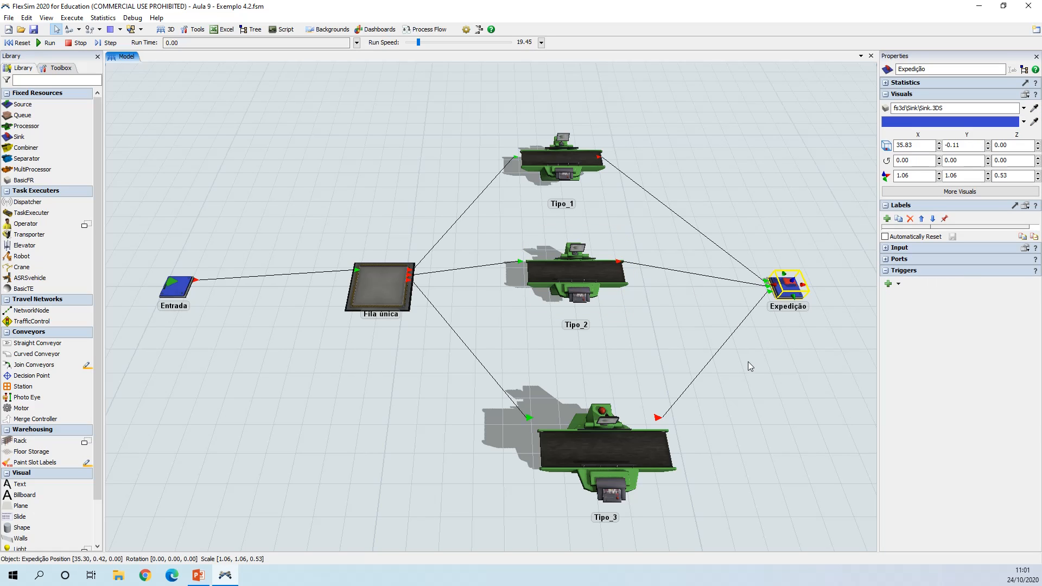
key("Delete")
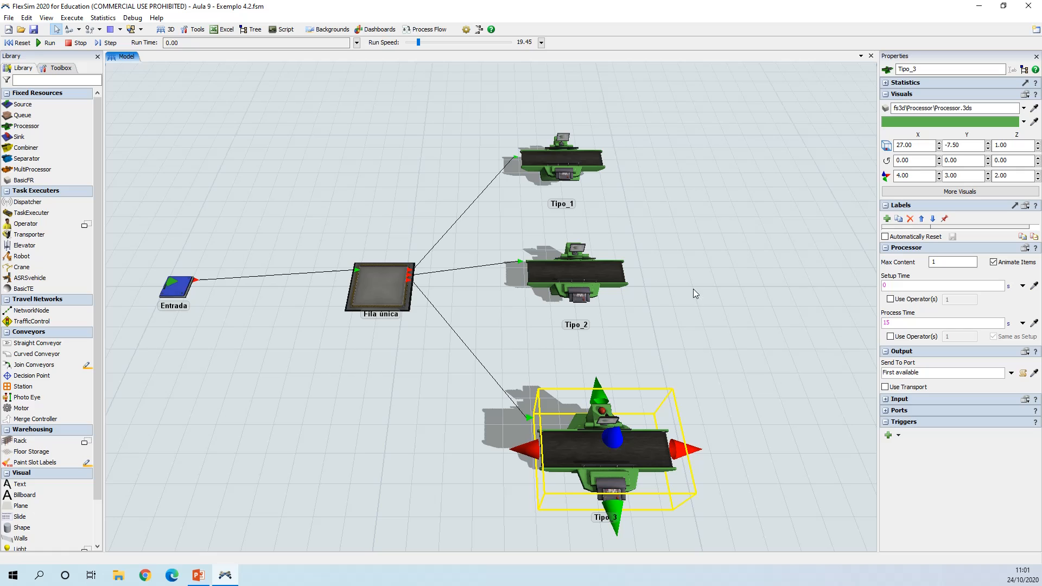
left_click(154, 116)
Place a Queue after Tipo_1 at about X 34.6, Y 7.4, and name it Saída_1.
left_click_drag(21, 116, 310, 190)
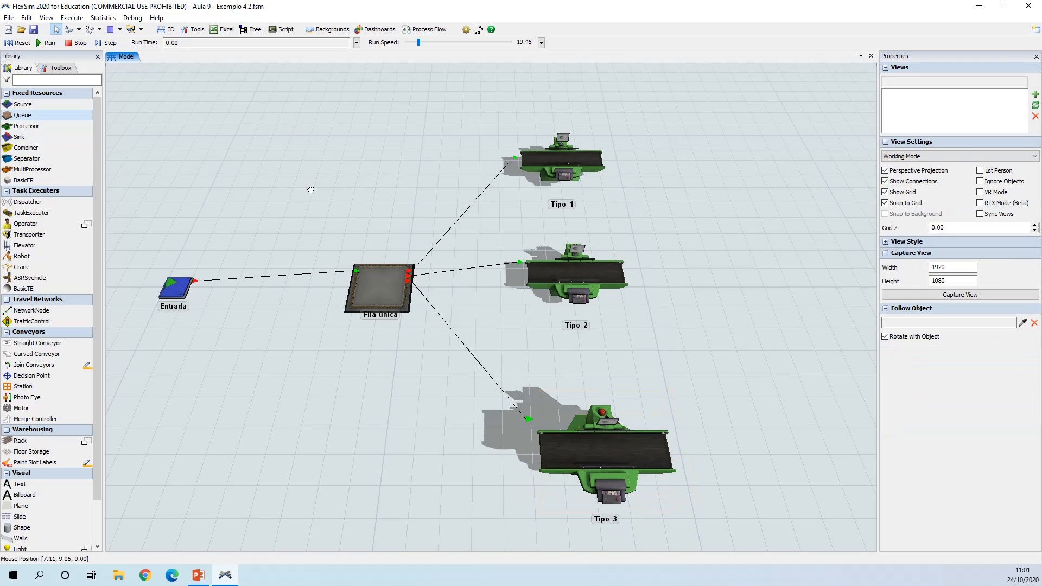
left_click_drag(722, 185, 706, 167)
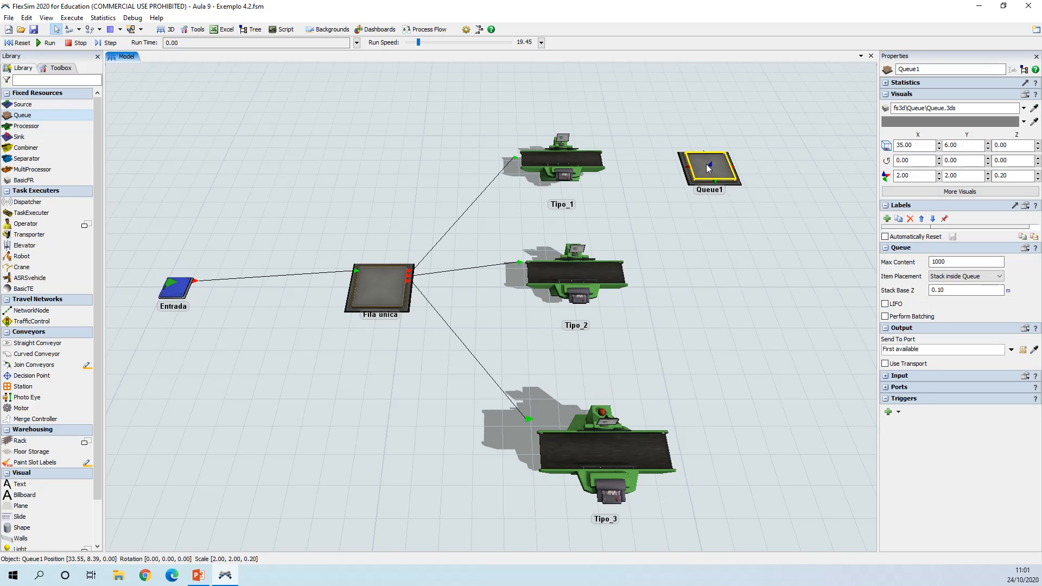
double_click(917, 69)
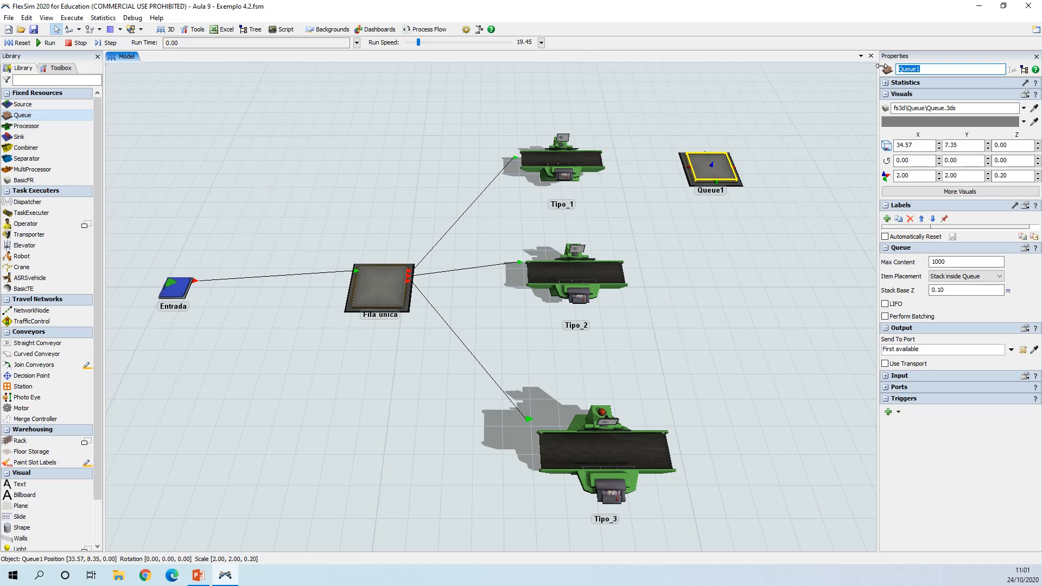
type("Saída_1")
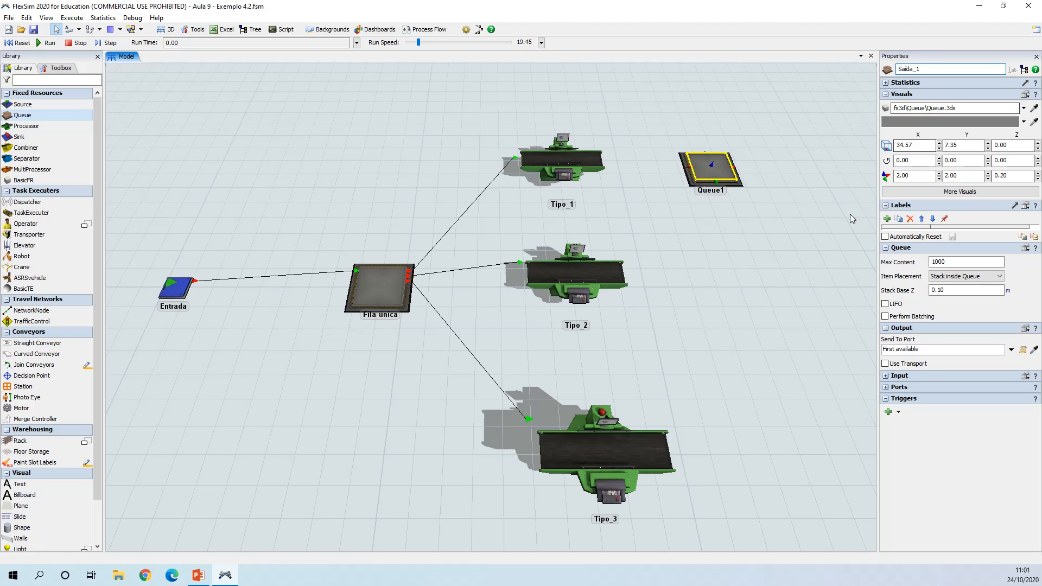
Copy the Saída_1 queue, place the copy after Tipo_2 at X 34, Y 0, and name it Saída_2.
left_click(850, 219)
left_click(715, 174)
key("ctrl+c")
key("ctrl+v")
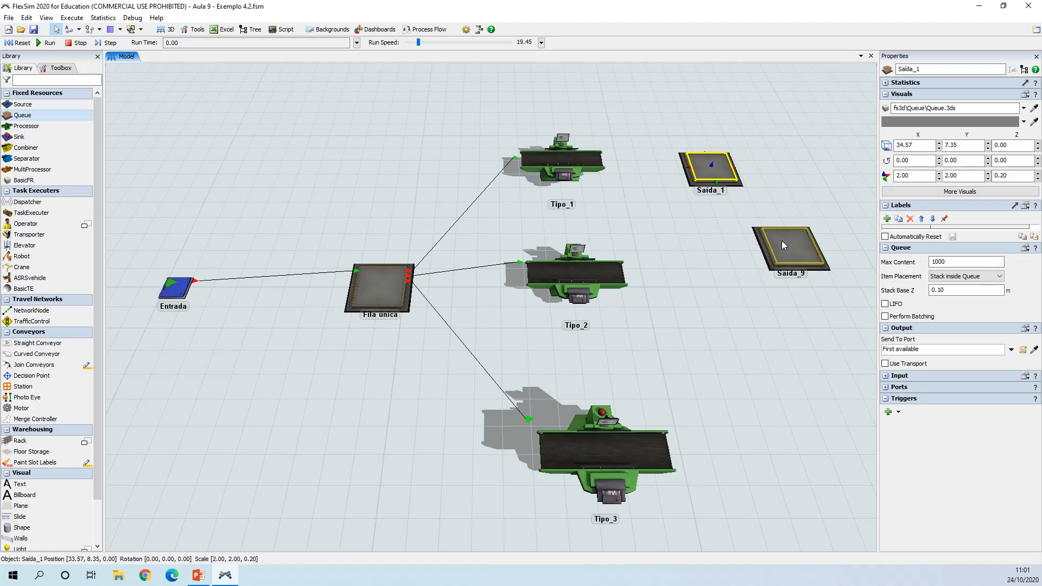
left_click_drag(781, 240, 739, 288)
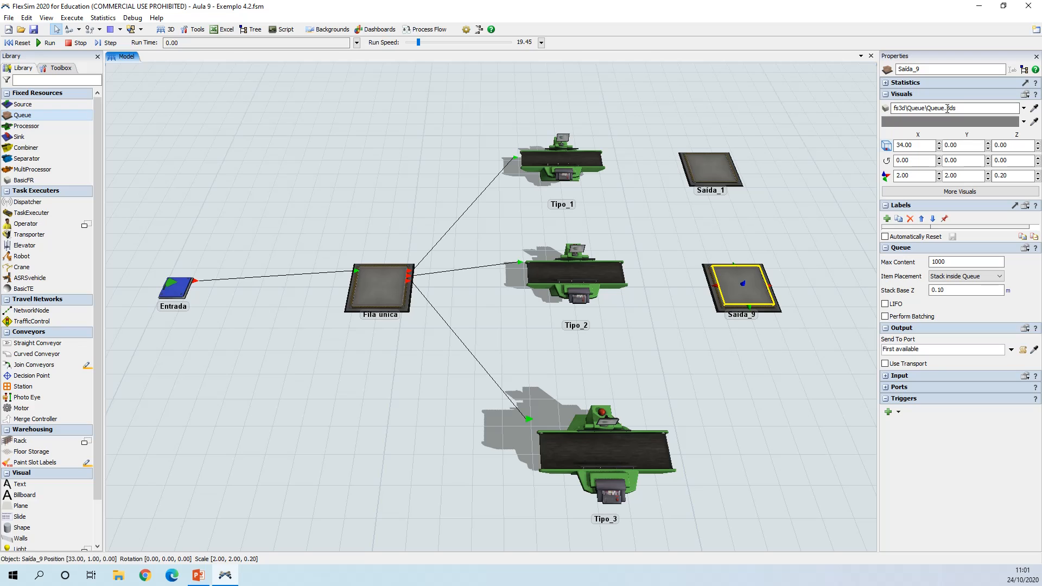
left_click(948, 69)
type("2")
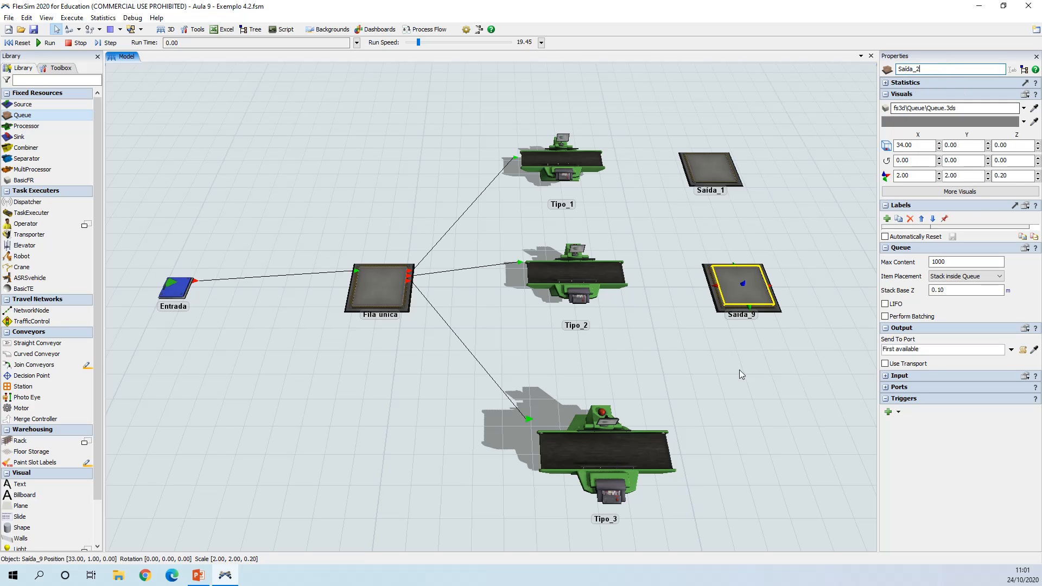
left_click(739, 369)
Copy the Saída_2 queue, place the copy after Tipo_3 at about X 33.7, Y -7, and name it Saída_3.
left_click(760, 297)
key("ctrl+c")
key("ctrl+v")
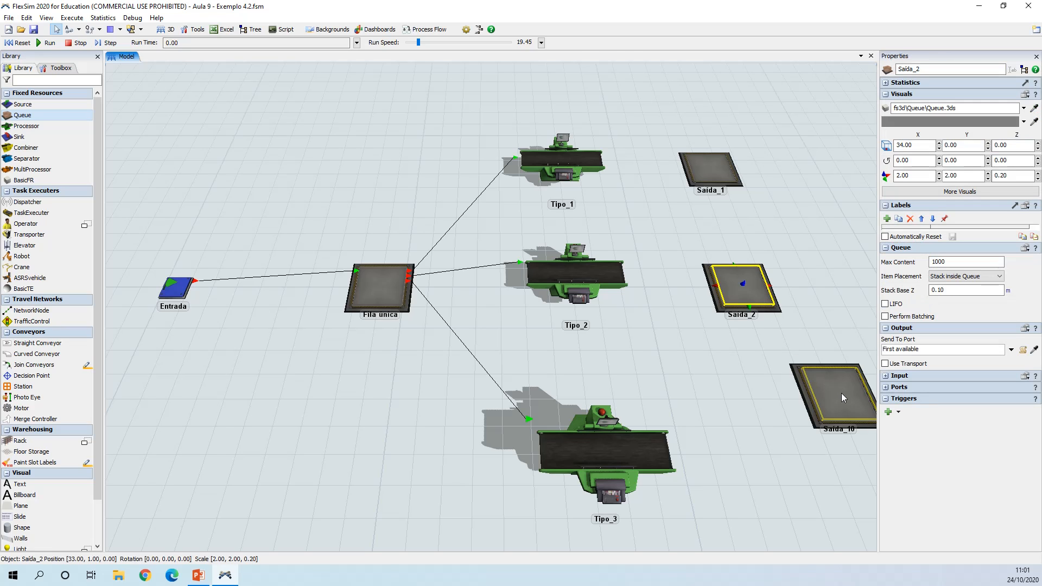
left_click_drag(805, 379, 793, 451)
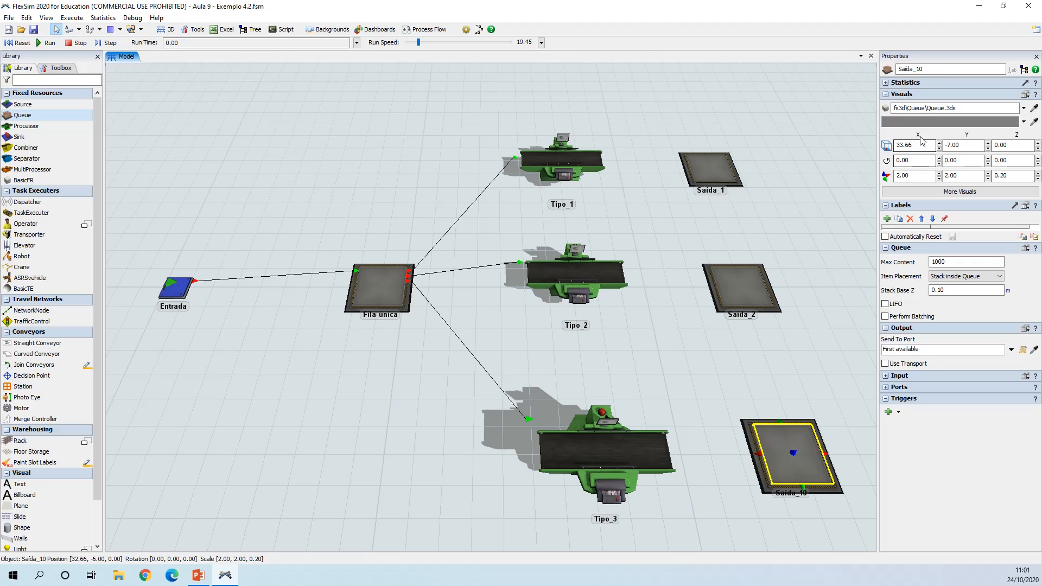
left_click(942, 67)
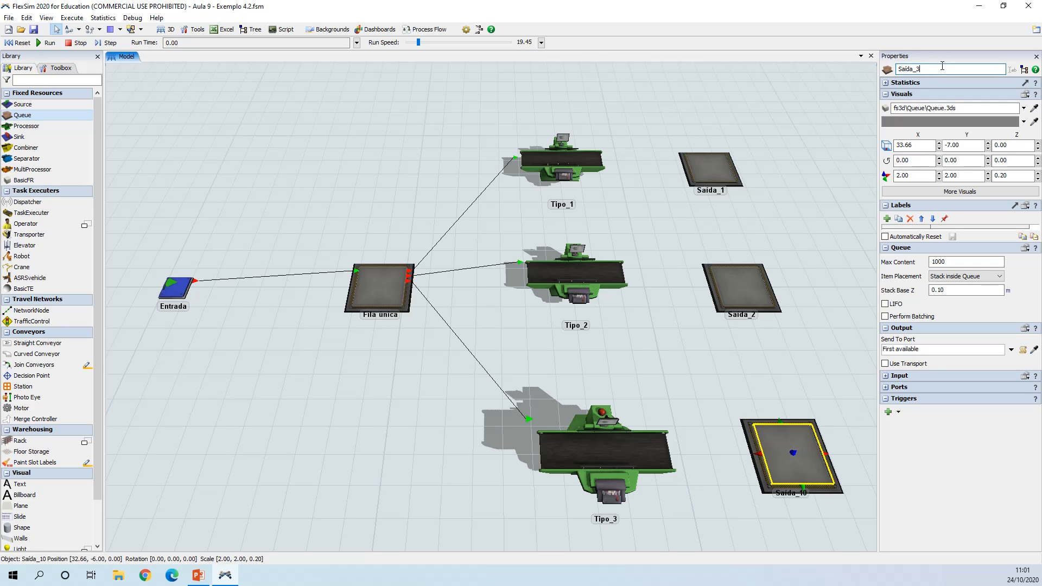
type("3")
left_click(748, 163)
Move the Saída_1 queue slightly closer to Tipo_1 and clear the selection.
left_click(712, 164)
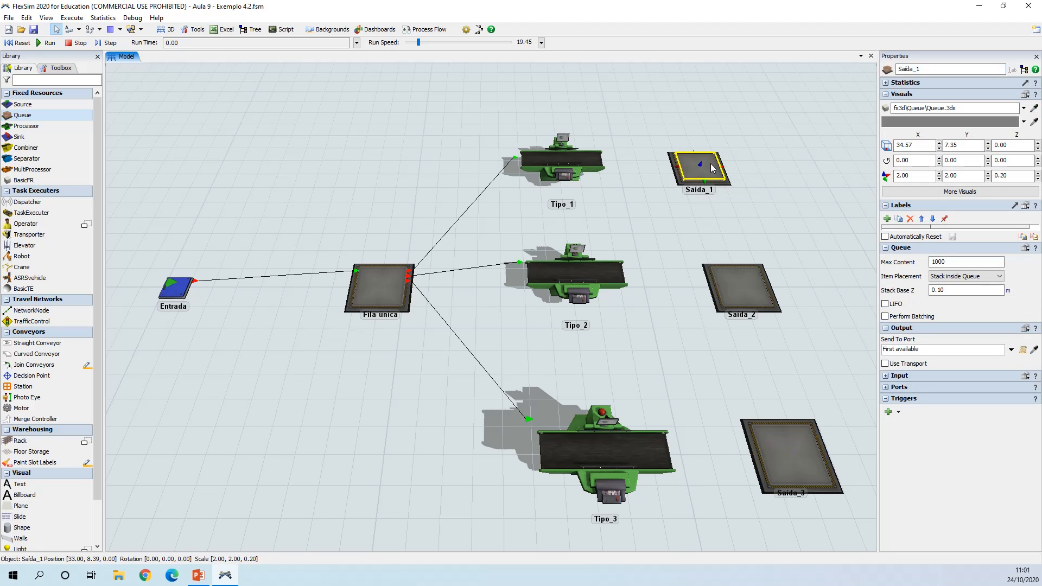
left_click_drag(711, 164, 722, 163)
left_click(581, 204)
Connect Tipo_1 to Saída_1, Tipo_2 to Saída_2 and Tipo_3 to Saída_3, and clear the selection.
left_click(561, 160)
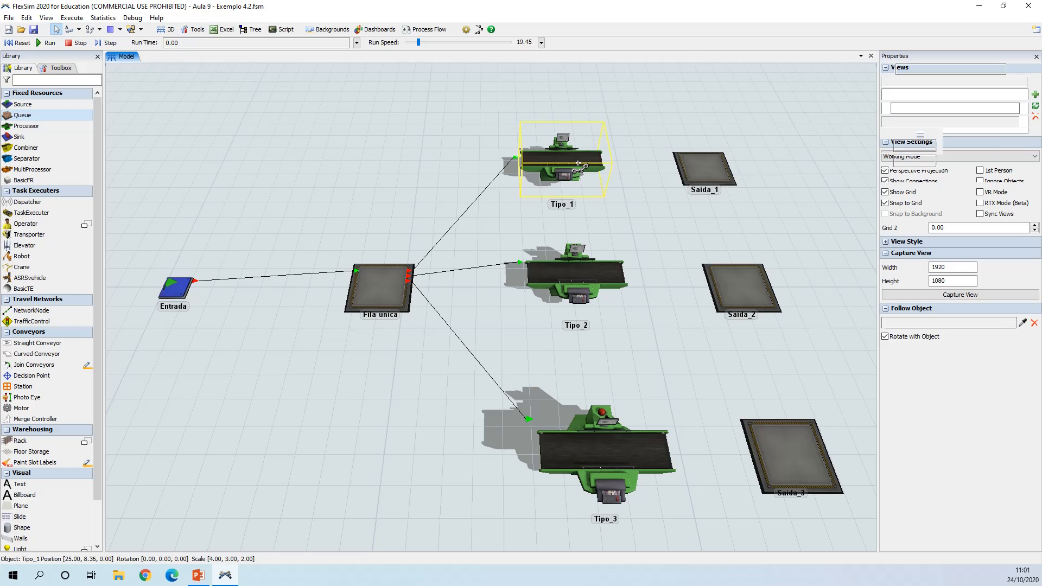
left_click(704, 168)
left_click(598, 274)
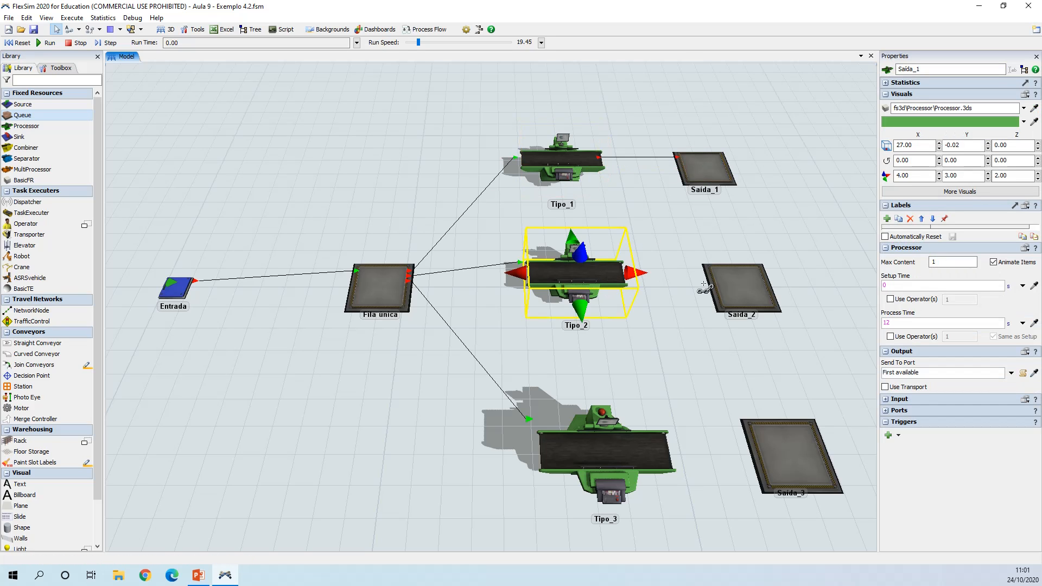
left_click(740, 287)
left_click(602, 450)
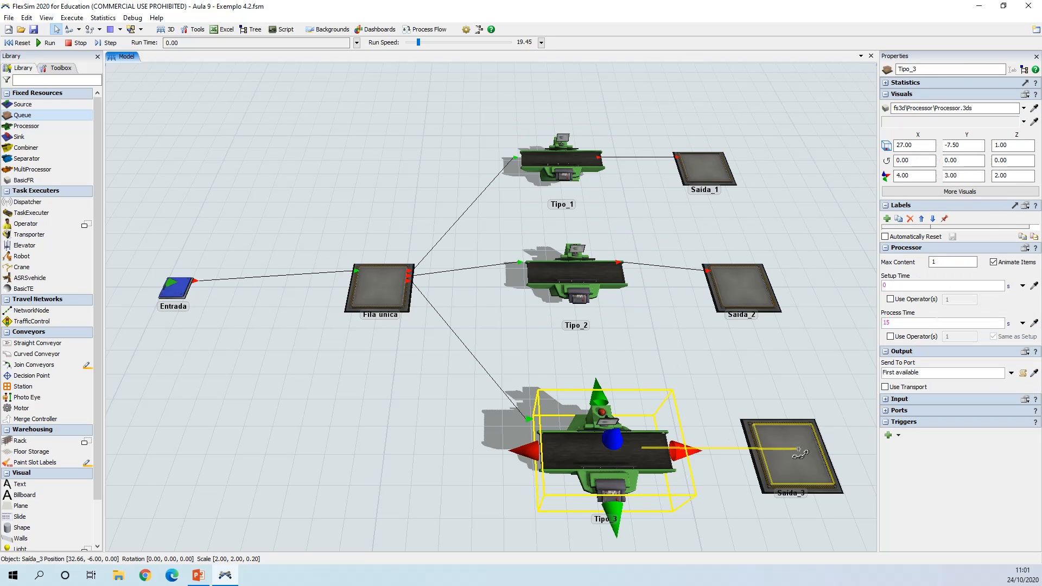
left_click(759, 451)
left_click(826, 239)
Set the simulation stop time to 300 seconds and run the model up to it, raising the run speed to about 410.
left_click(357, 43)
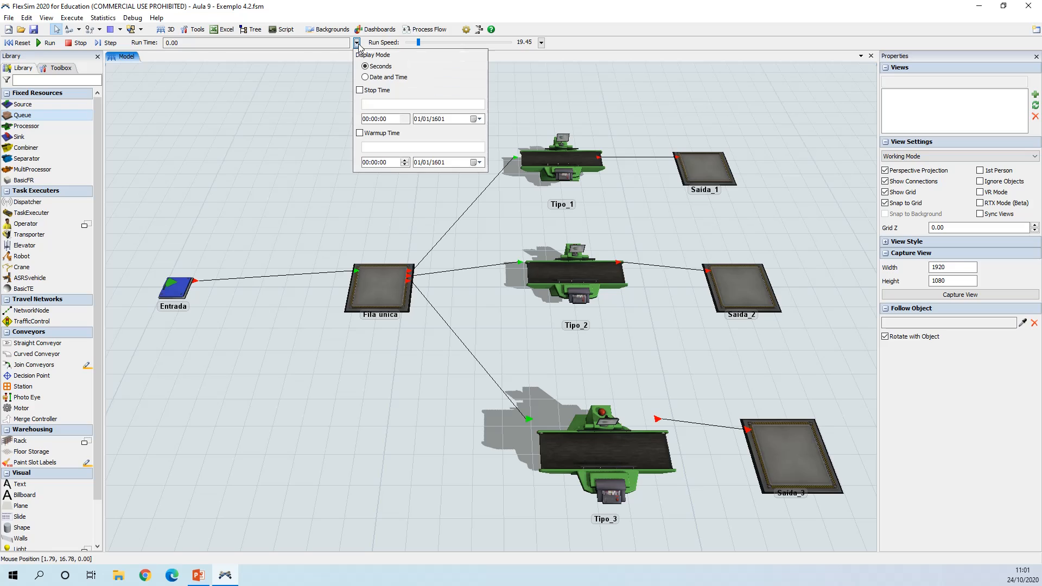
left_click(365, 93)
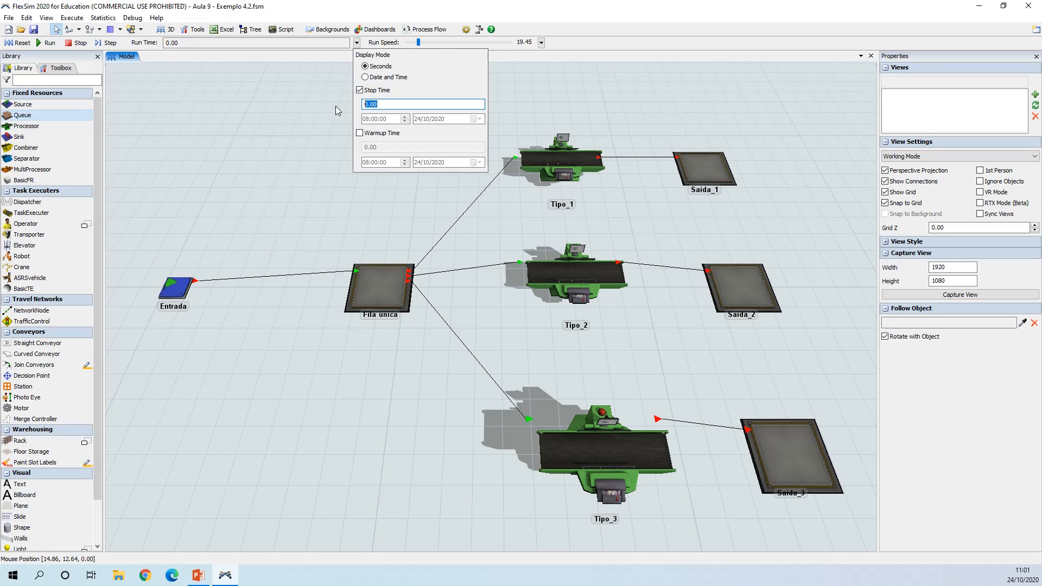
type("300")
left_click(203, 141)
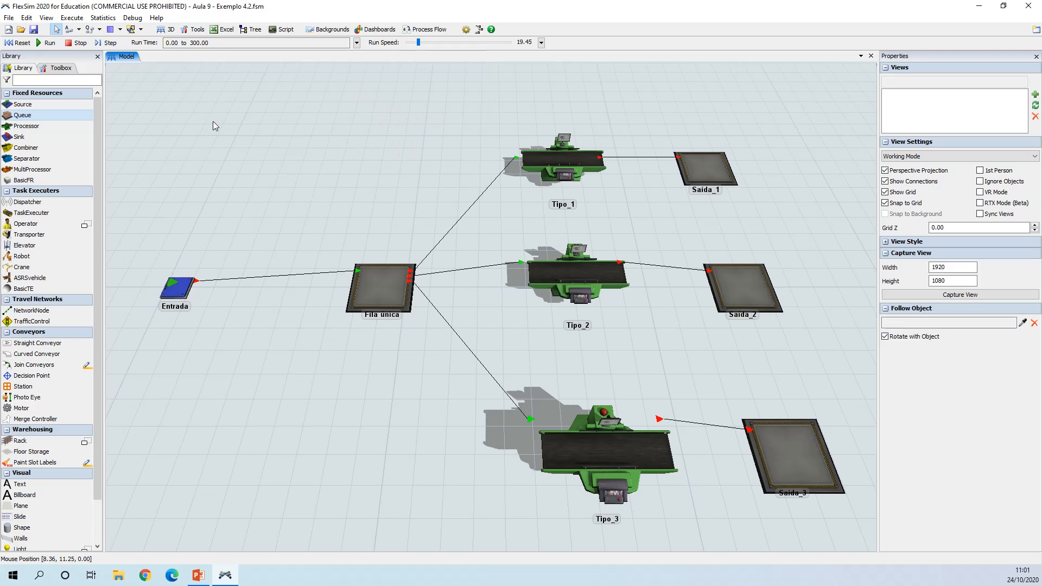
left_click(49, 43)
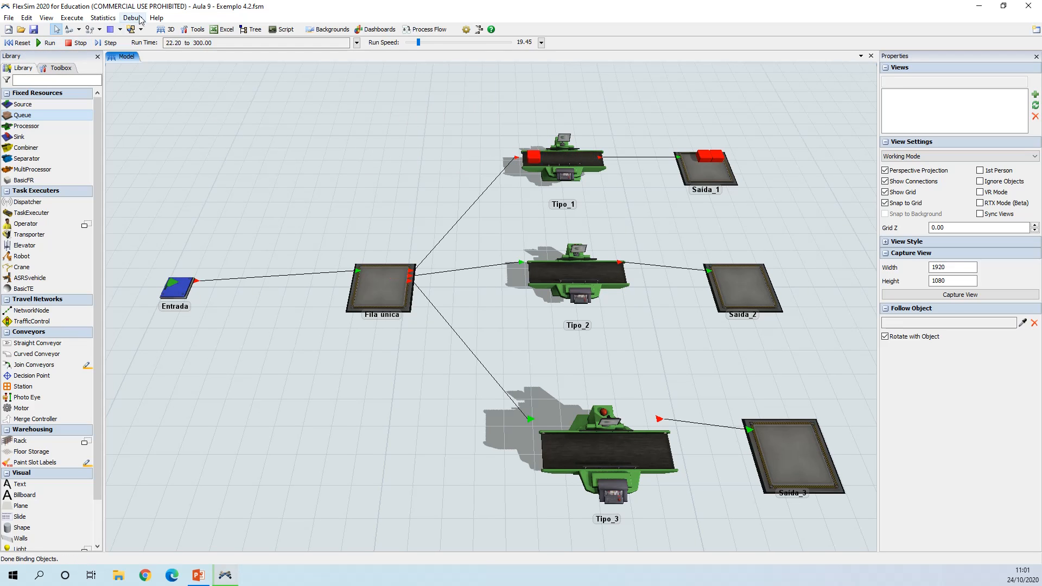
left_click_drag(427, 48, 431, 47)
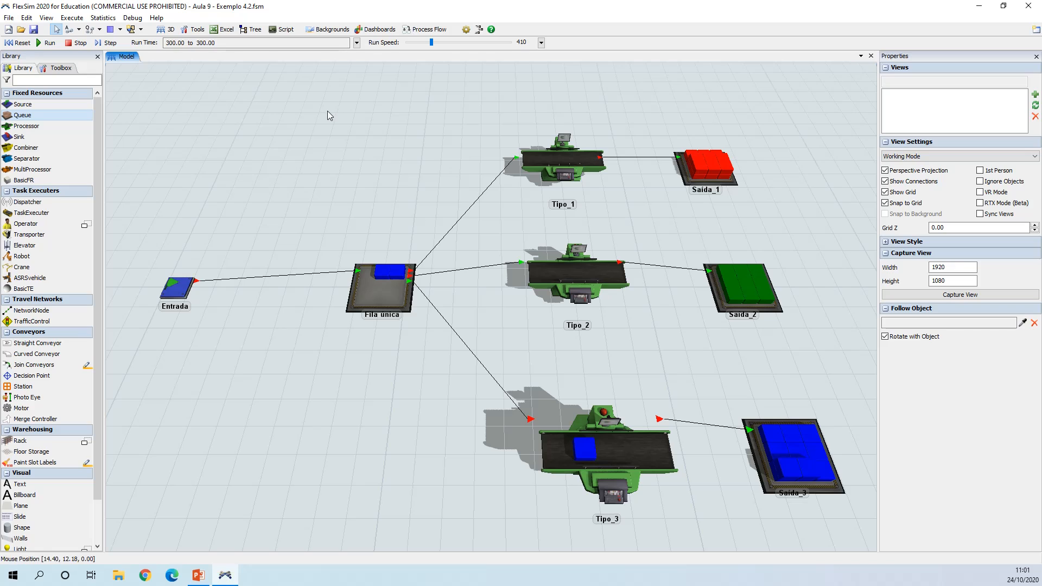